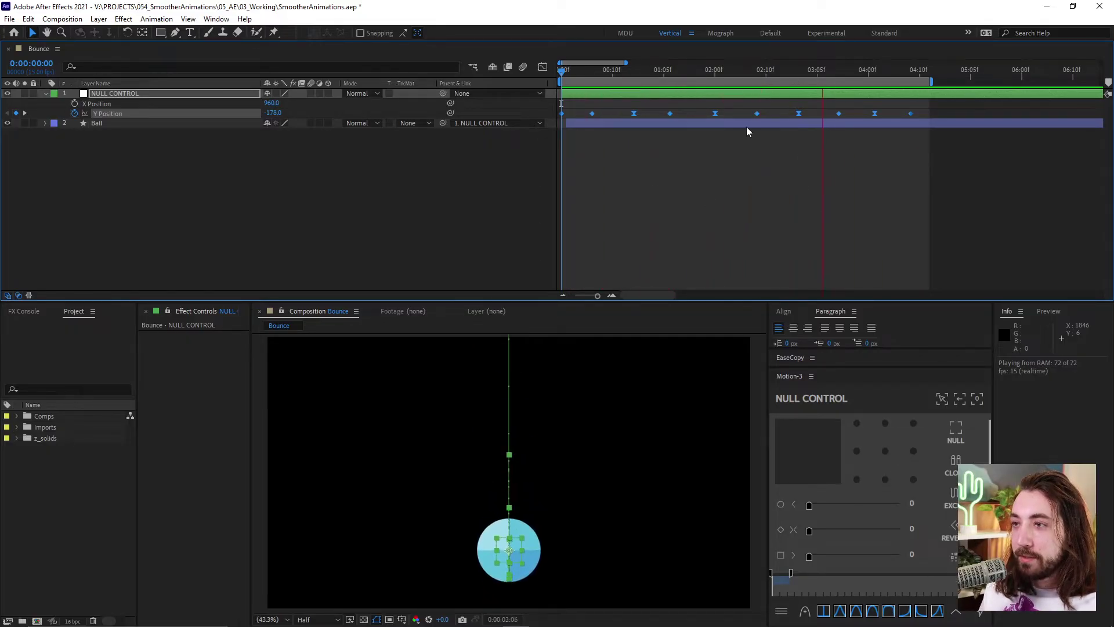
- Stop at the 02:03 keyframe and set the keyframes' temporal interpolation to Linear
left_click(729, 69)
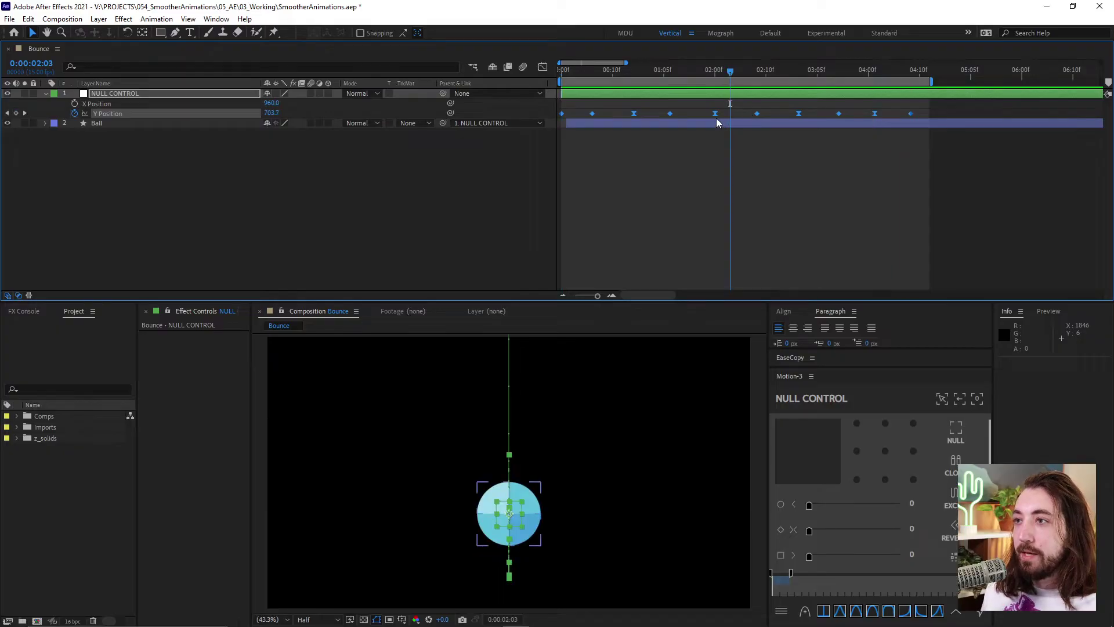
right_click(715, 114)
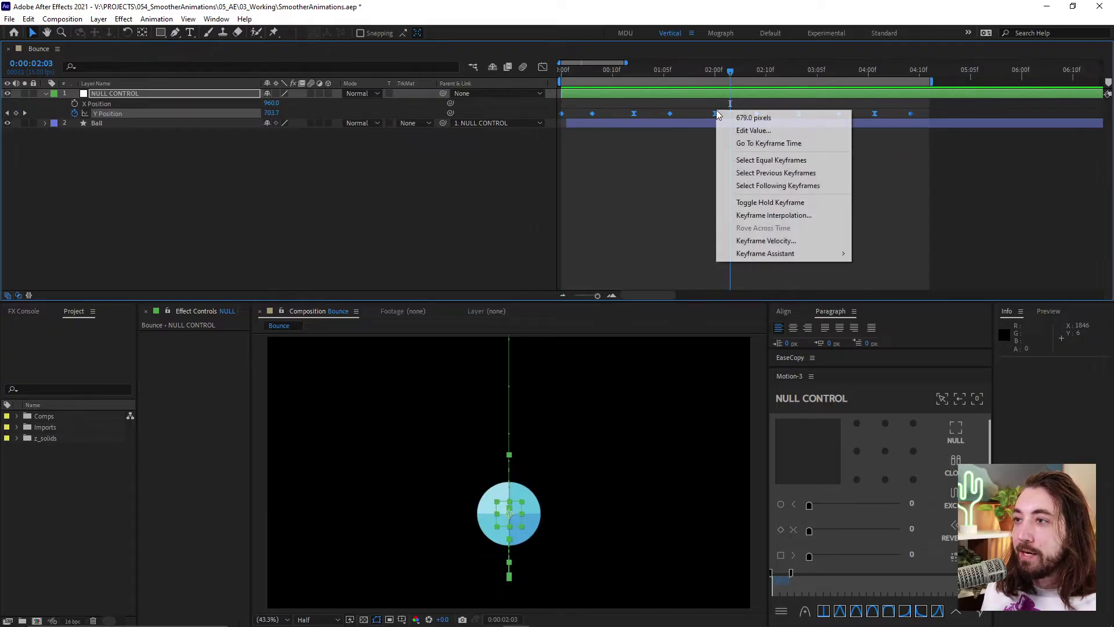
left_click(830, 216)
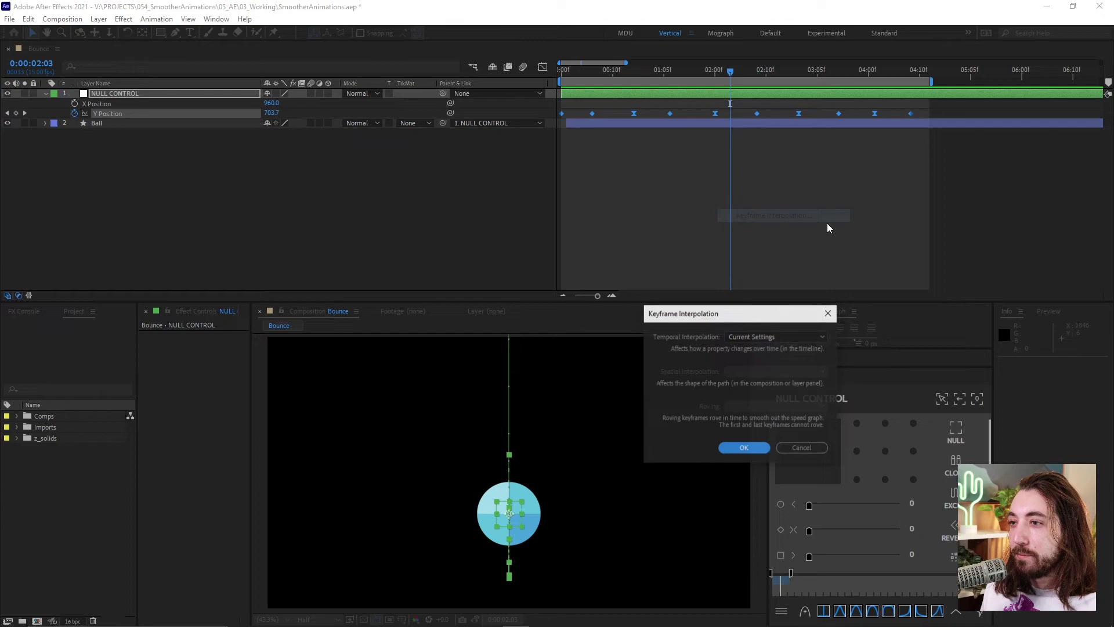
left_click_drag(748, 313, 747, 166)
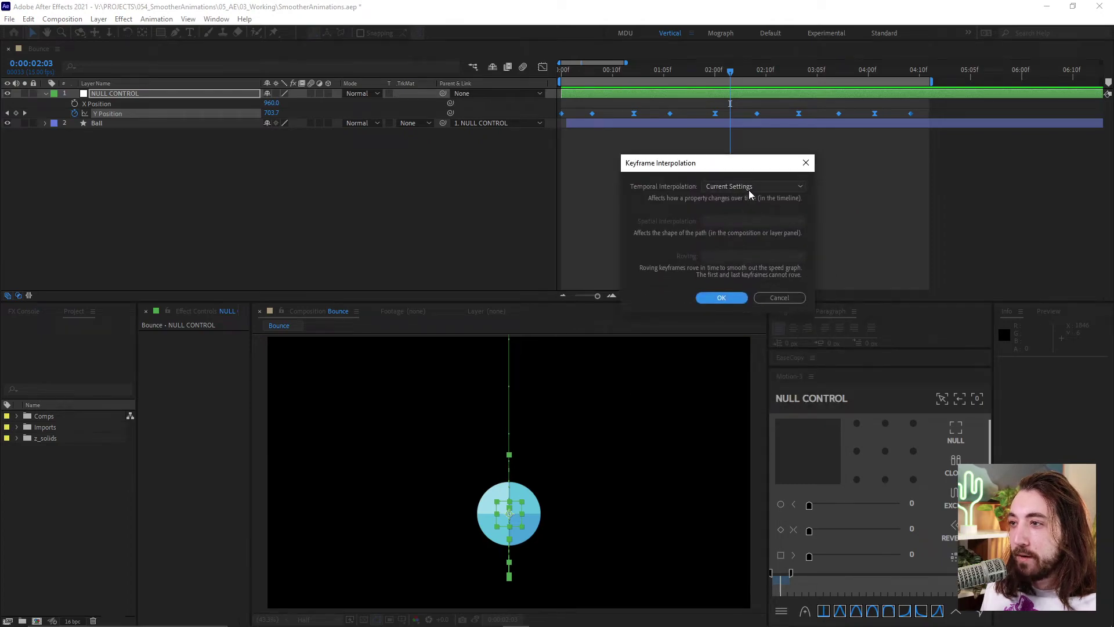
left_click(749, 191)
left_click(753, 213)
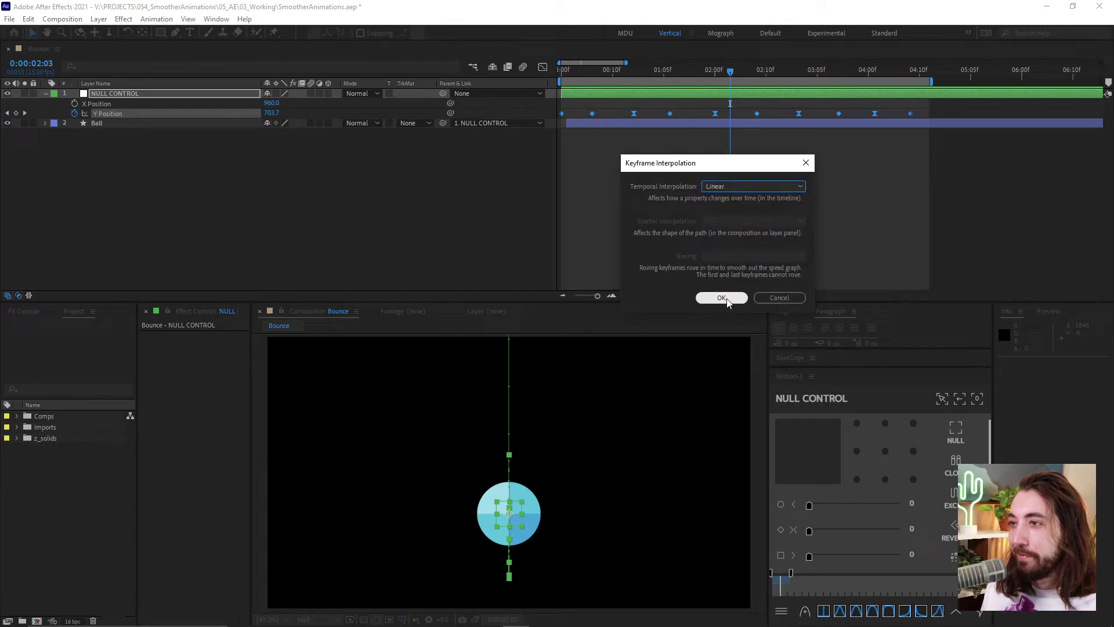
left_click(722, 298)
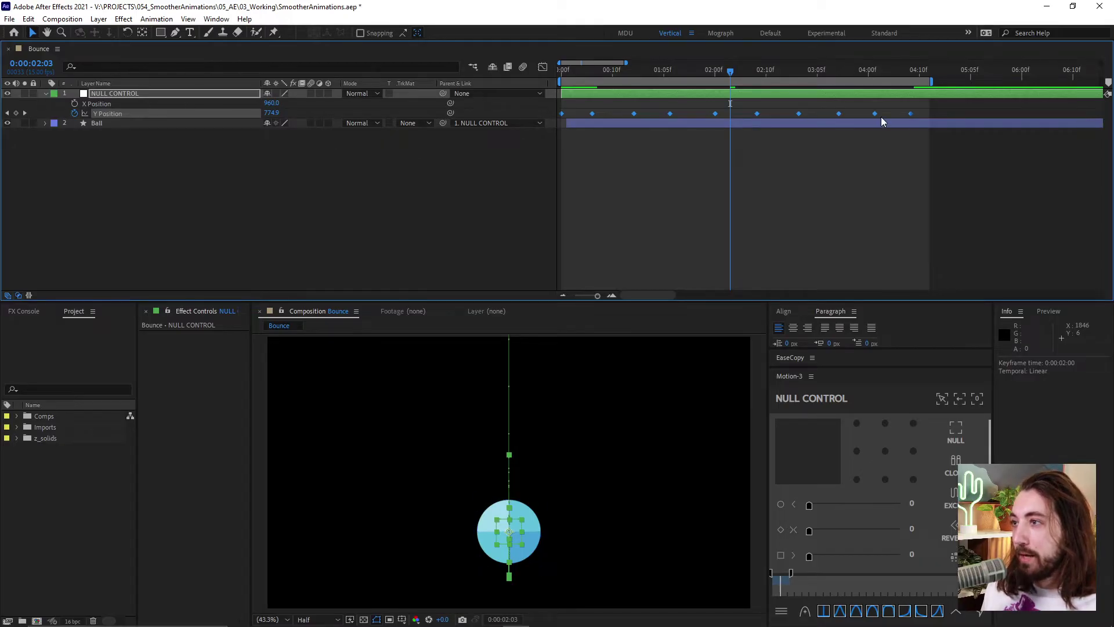
- Undo a trial X Position change so it stays 960.0, then select all Y Position keyframes
right_click(130, 114)
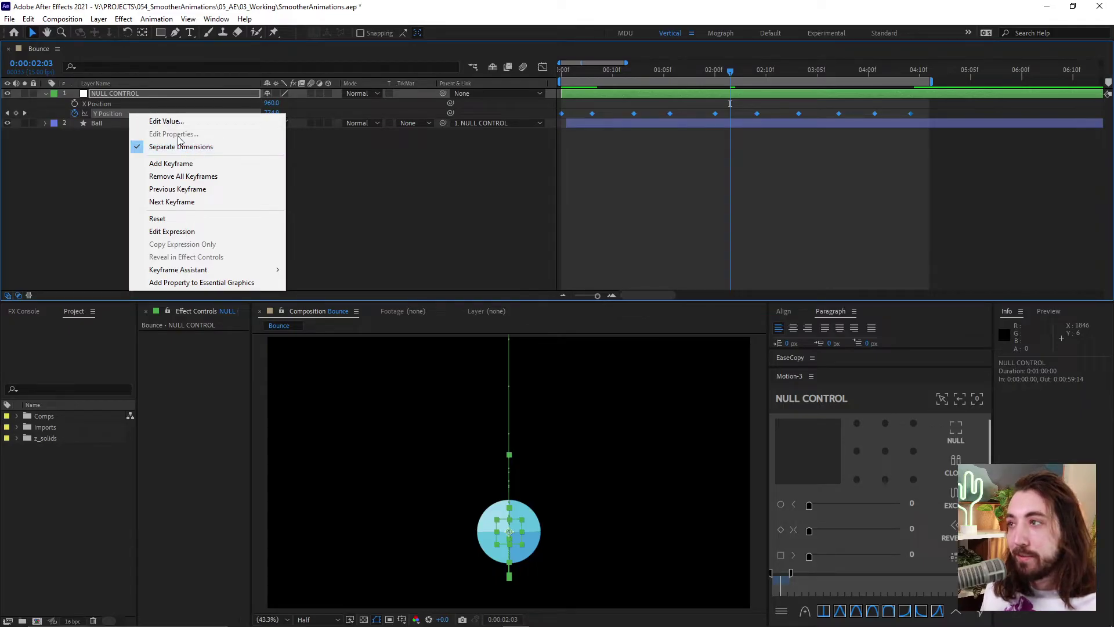
left_click(119, 119)
left_click_drag(271, 103, 475, 119)
key("ctrl+z")
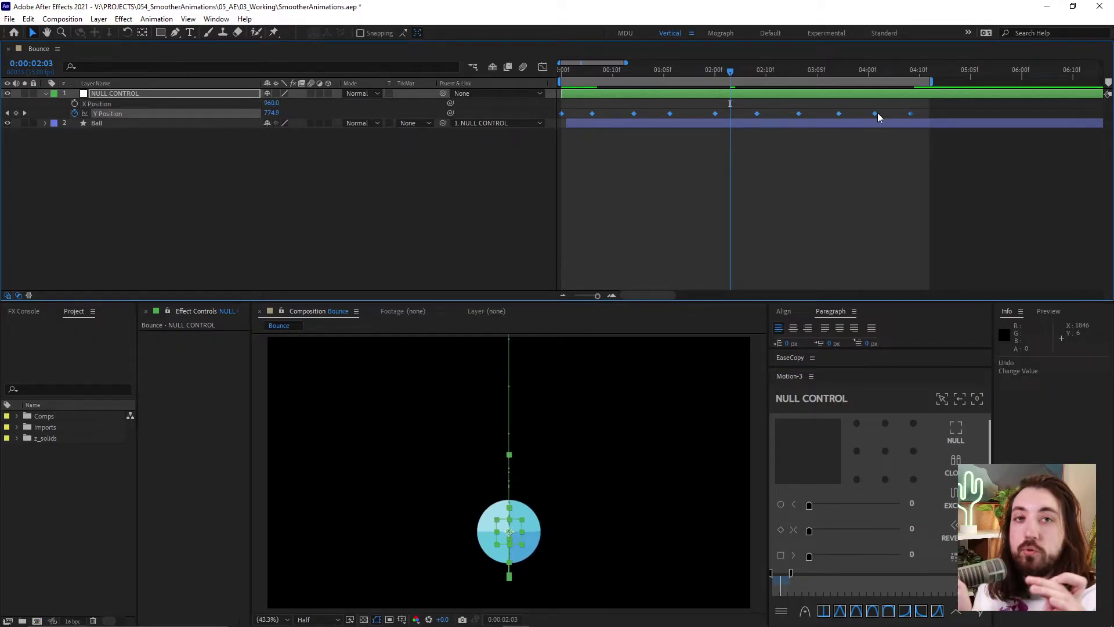
left_click_drag(924, 115, 551, 149)
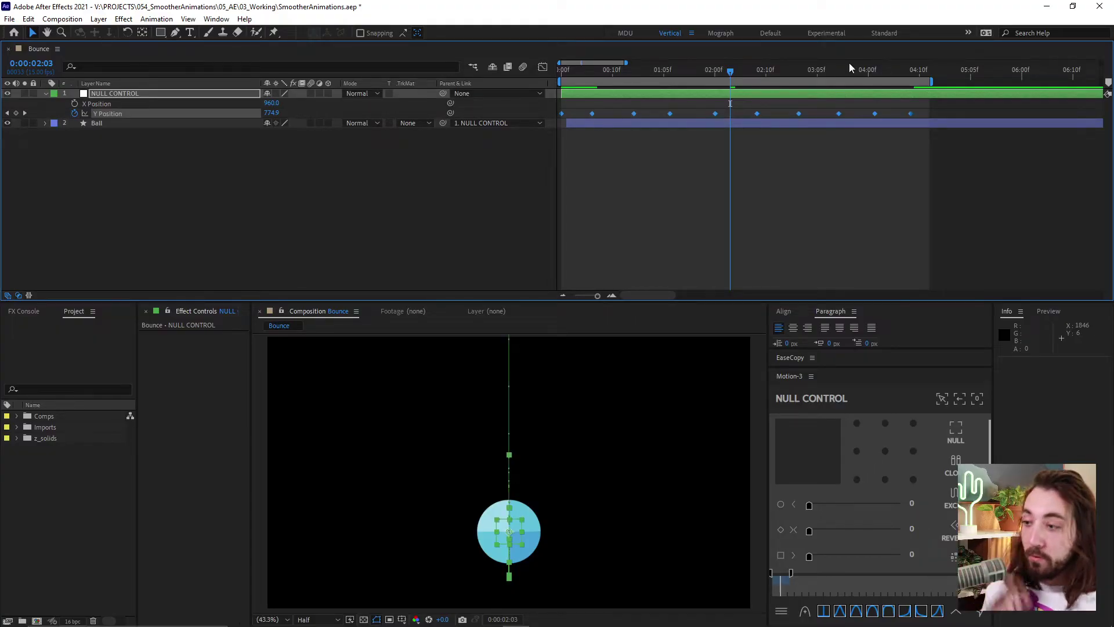
- Move the time indicator to frame 14, the first bounce apex, with the NULL CONTROL layer selected
left_click(655, 165)
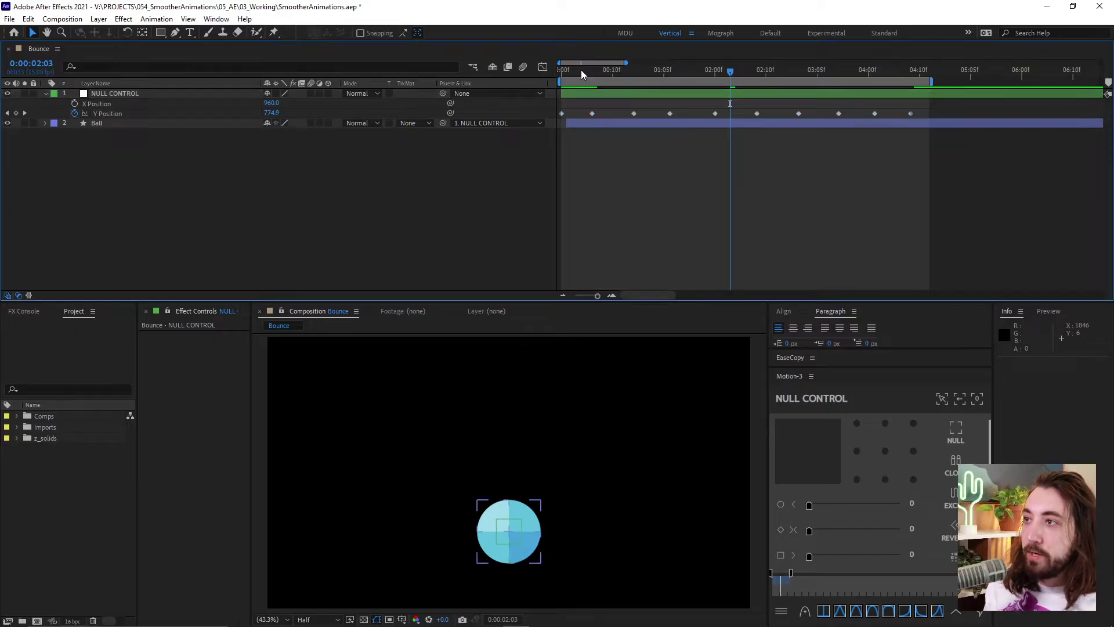
left_click_drag(580, 72, 597, 90)
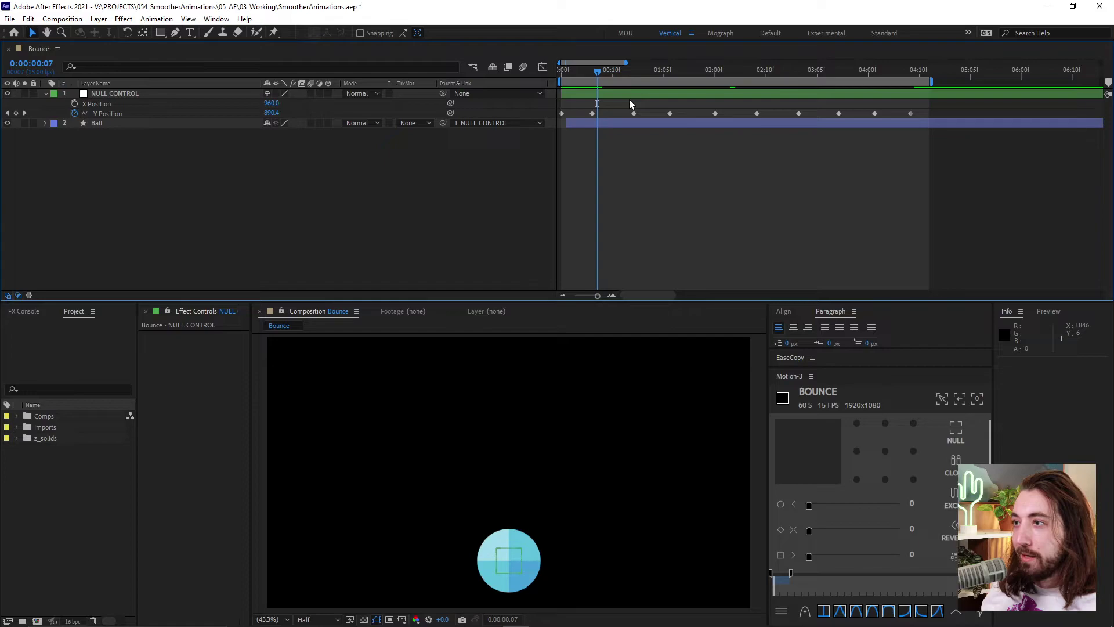
left_click_drag(921, 107, 855, 122)
key("ctrl+alt+a")
left_click_drag(597, 71, 901, 95)
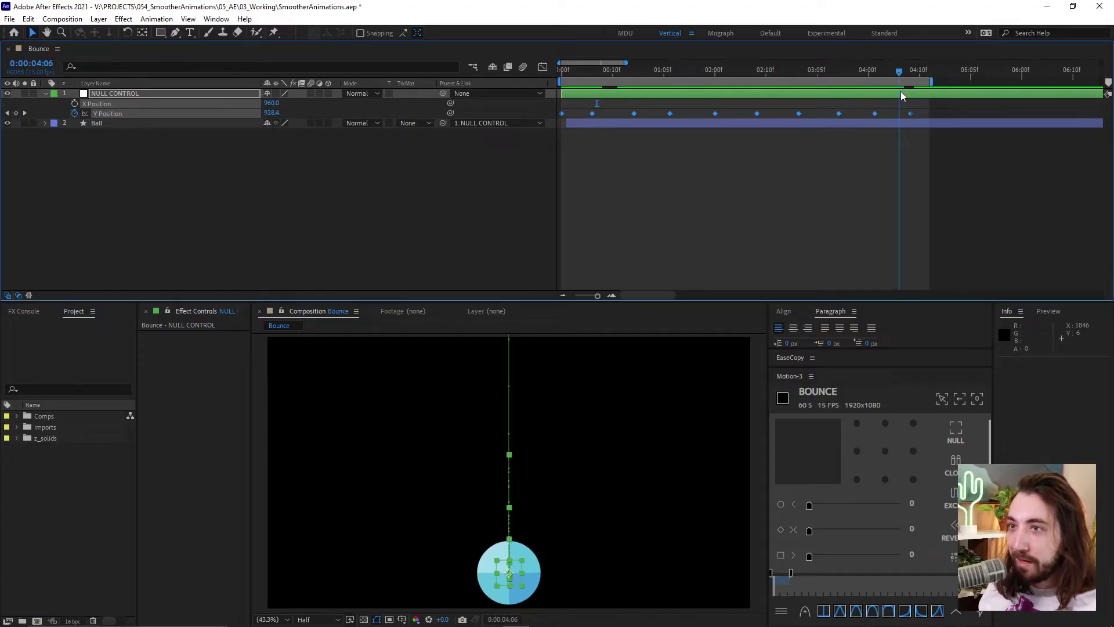
left_click(809, 190)
left_click(625, 70)
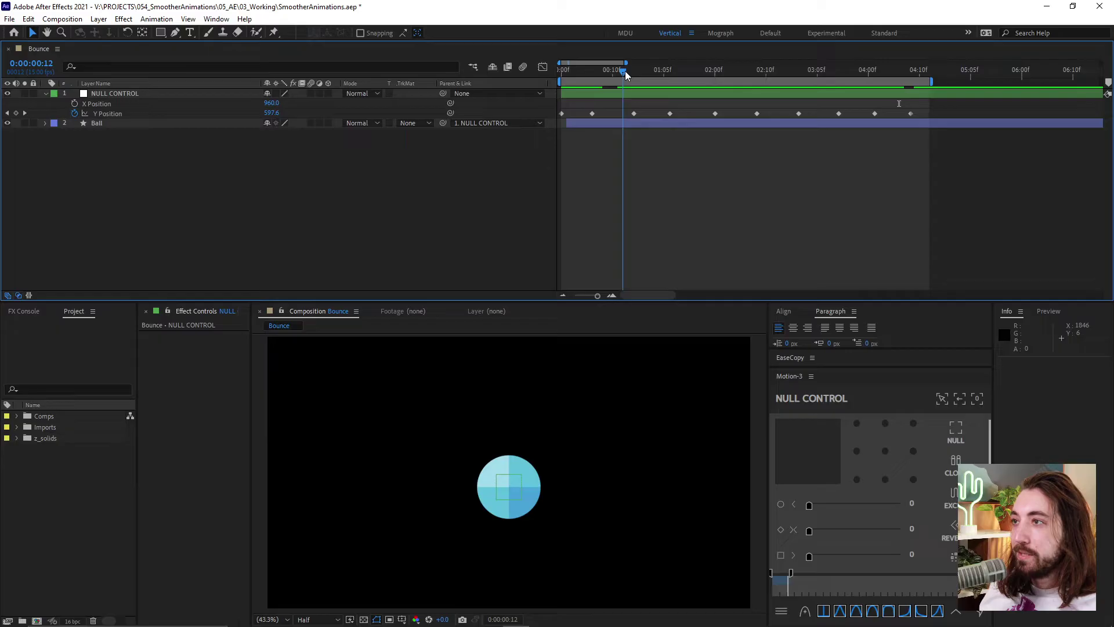
left_click_drag(625, 71, 632, 71)
left_click(643, 92)
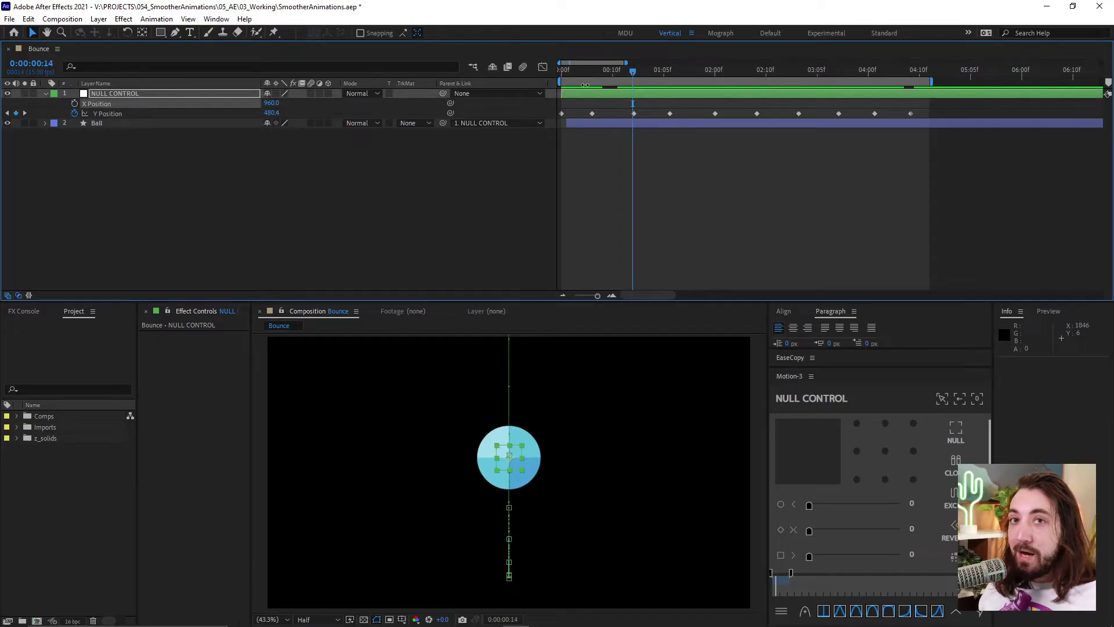
left_click(643, 76)
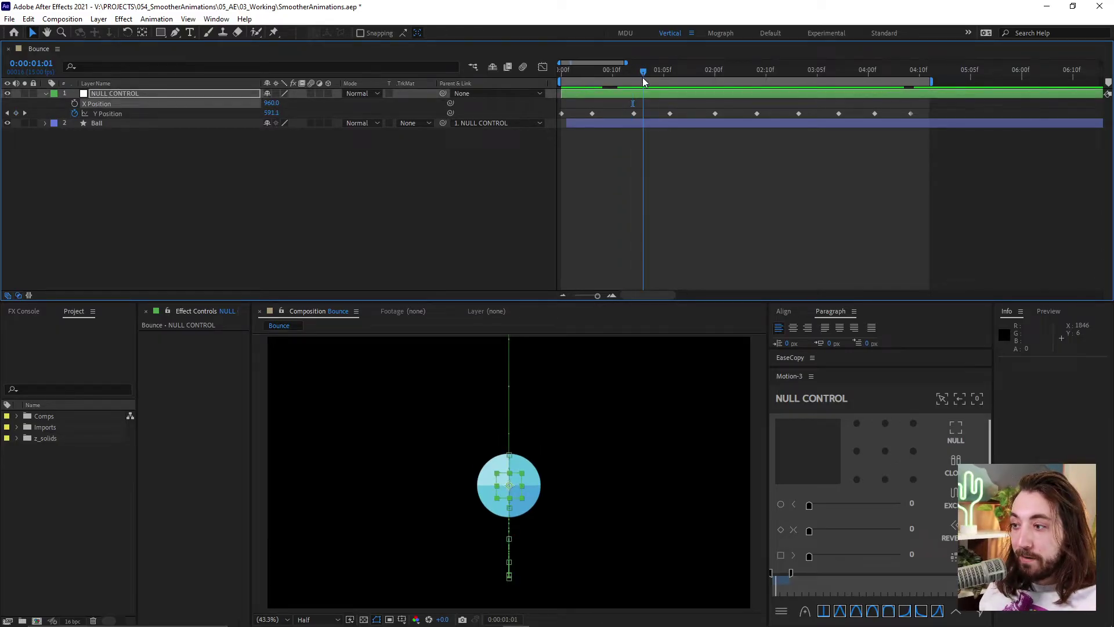
left_click_drag(644, 72, 801, 75)
- Apply Easy Ease to the apex Y Position keyframes at 00:14, 02:00, 03:02 and 04:05
left_click(634, 113)
left_click(715, 113, "shift")
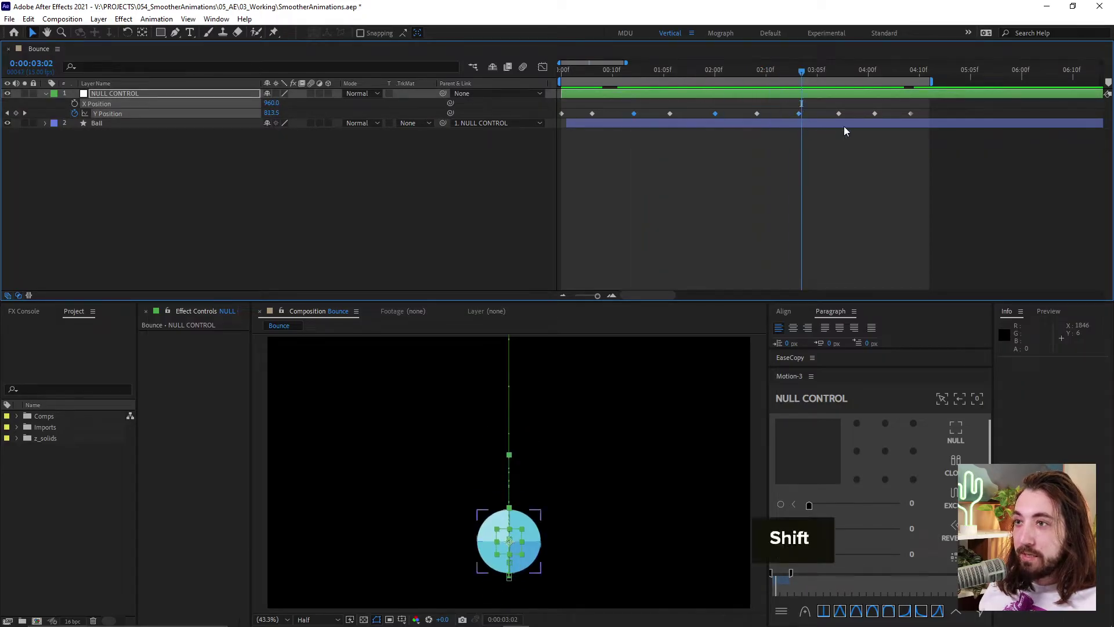
left_click(874, 114, "shift")
left_click(799, 114, "shift")
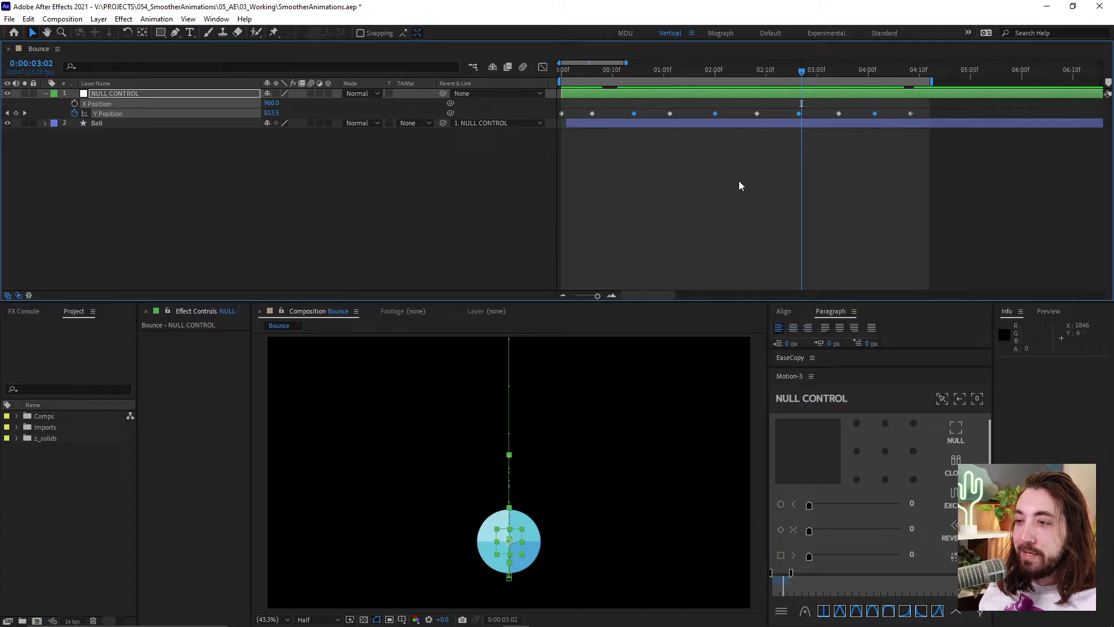
key("F9")
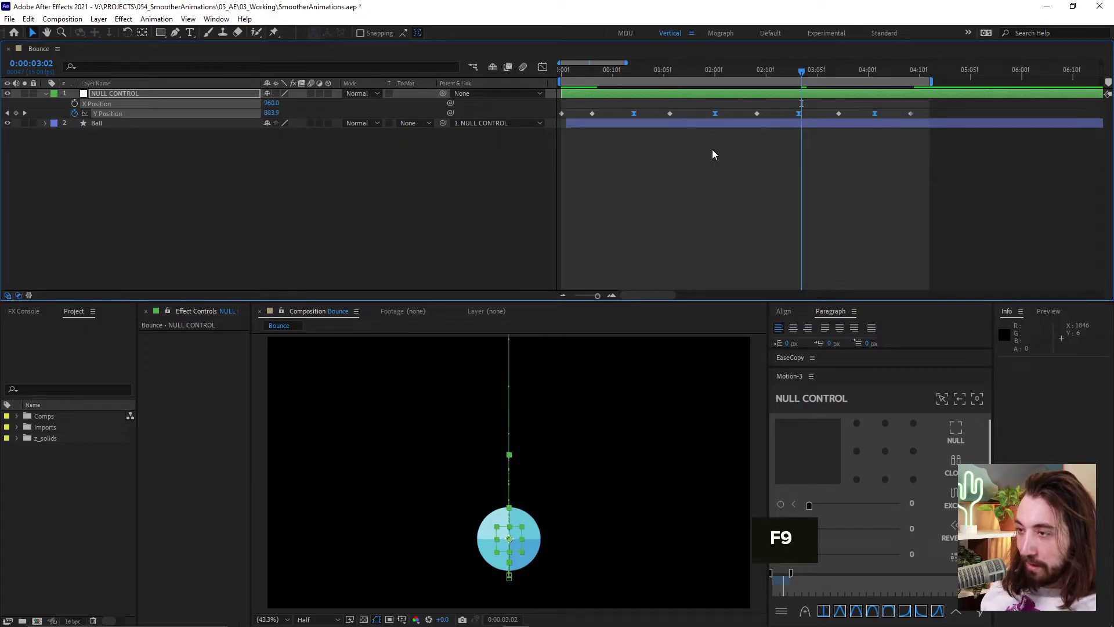
left_click(831, 137)
key("ctrl+alt+a")
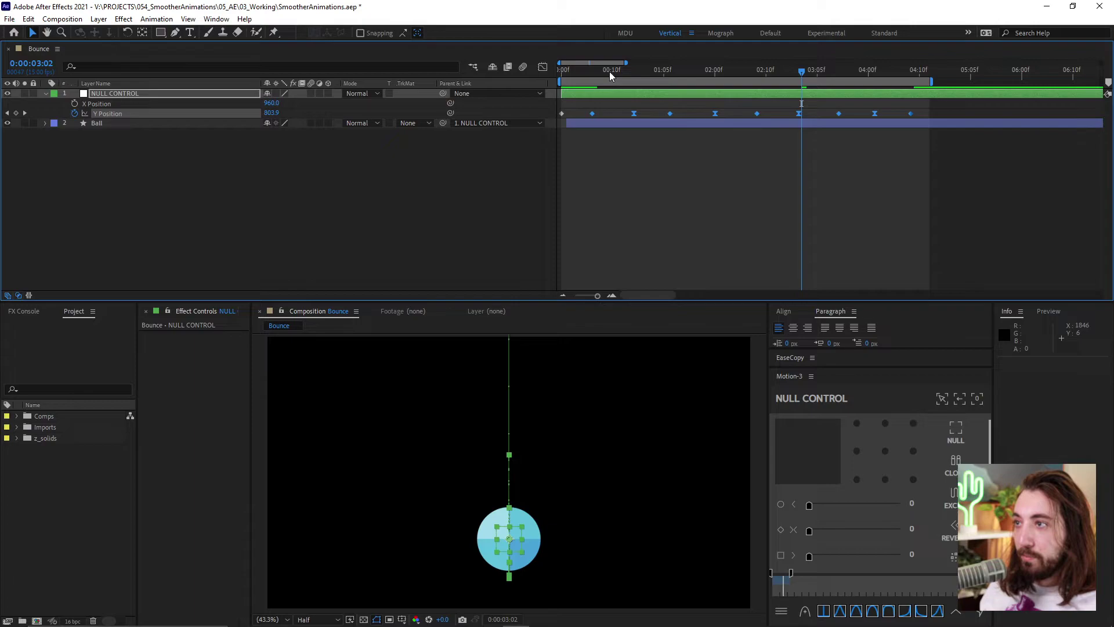
key("Home")
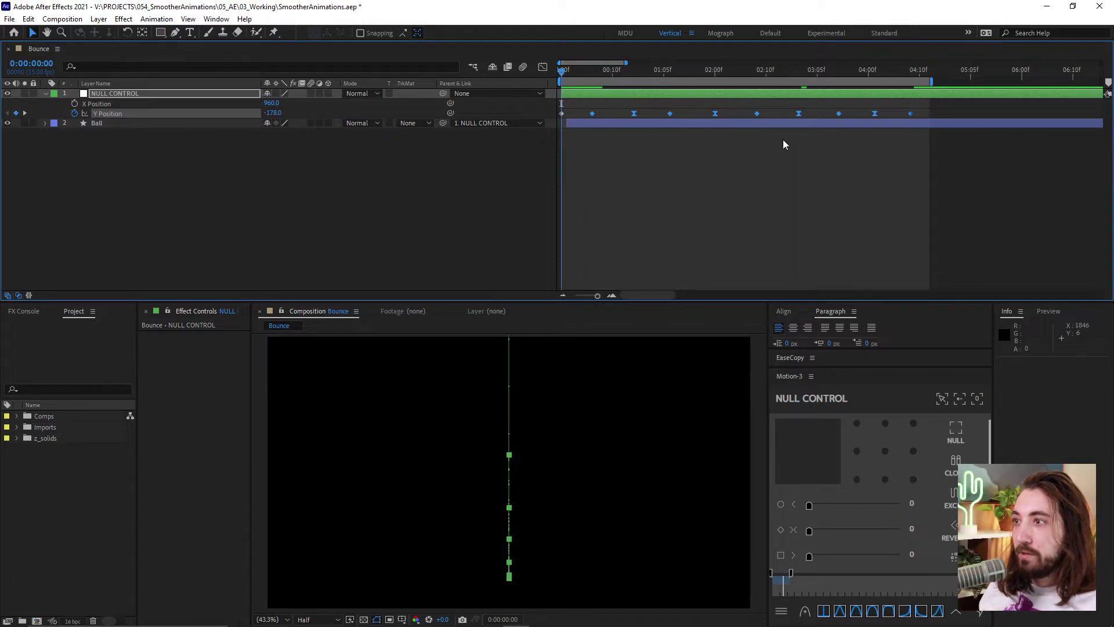
- Preview the bounce, then show Y Position in the Graph Editor with its graph type menu
key("space")
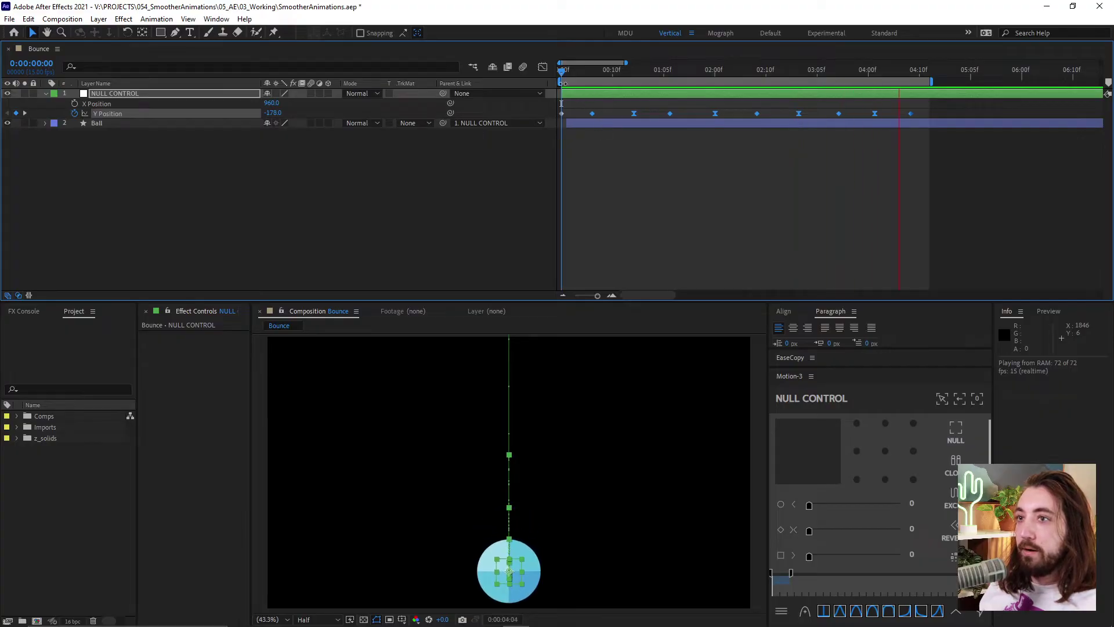
left_click(542, 68)
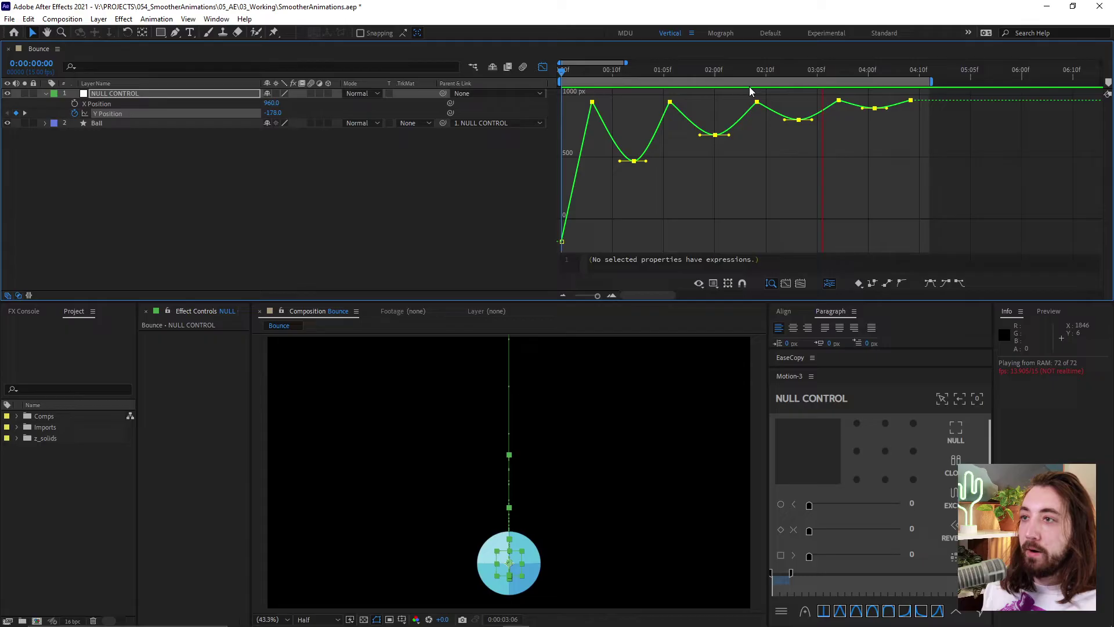
left_click(740, 70)
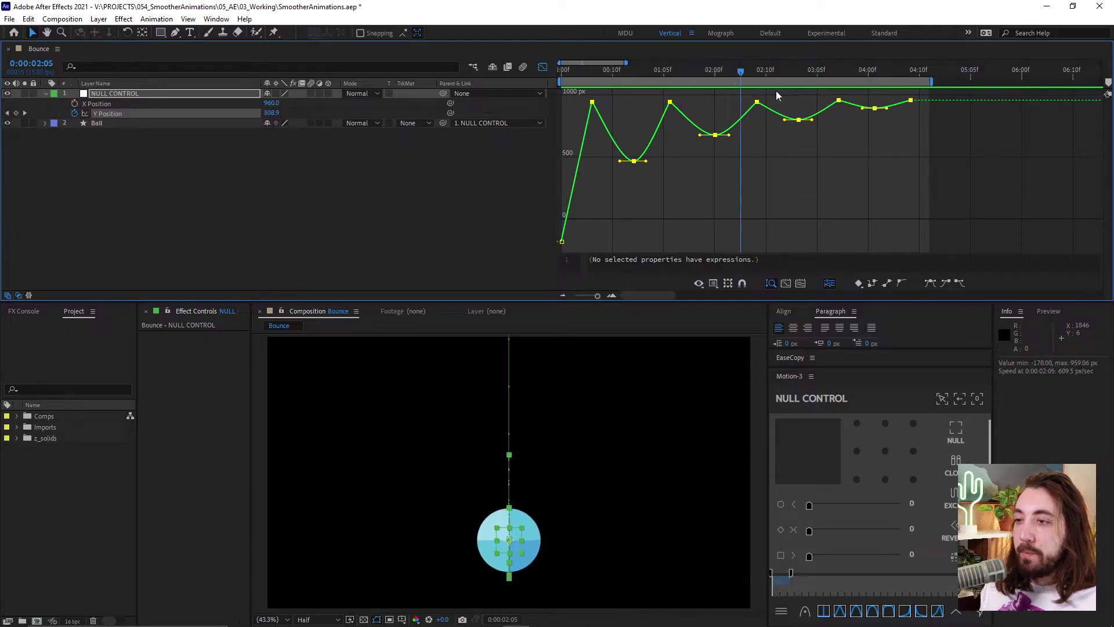
left_click(714, 284)
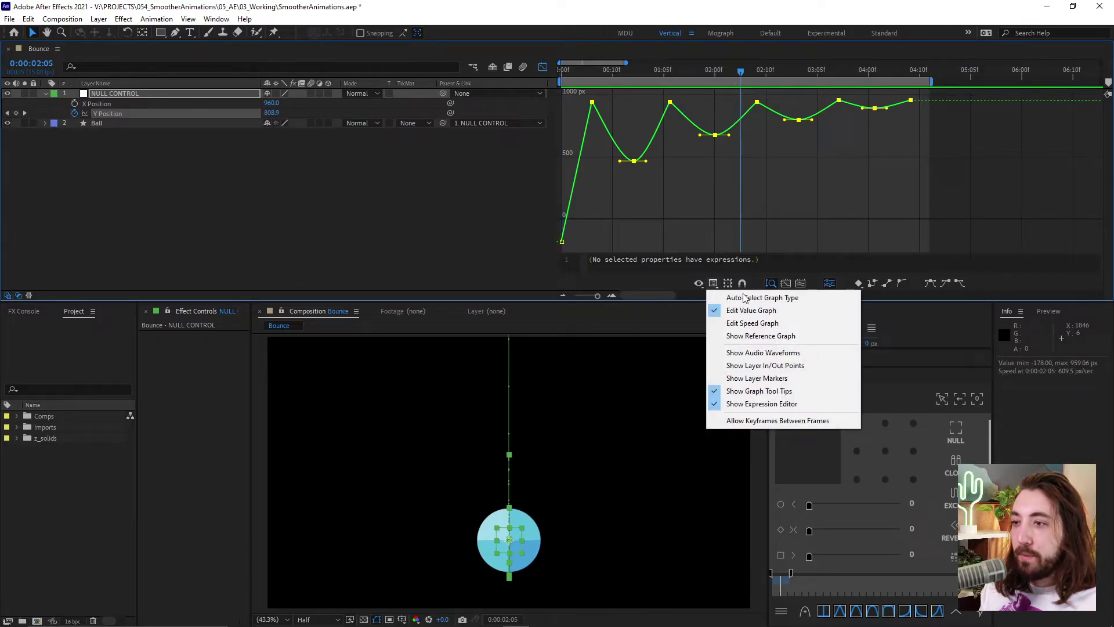
left_click(786, 323)
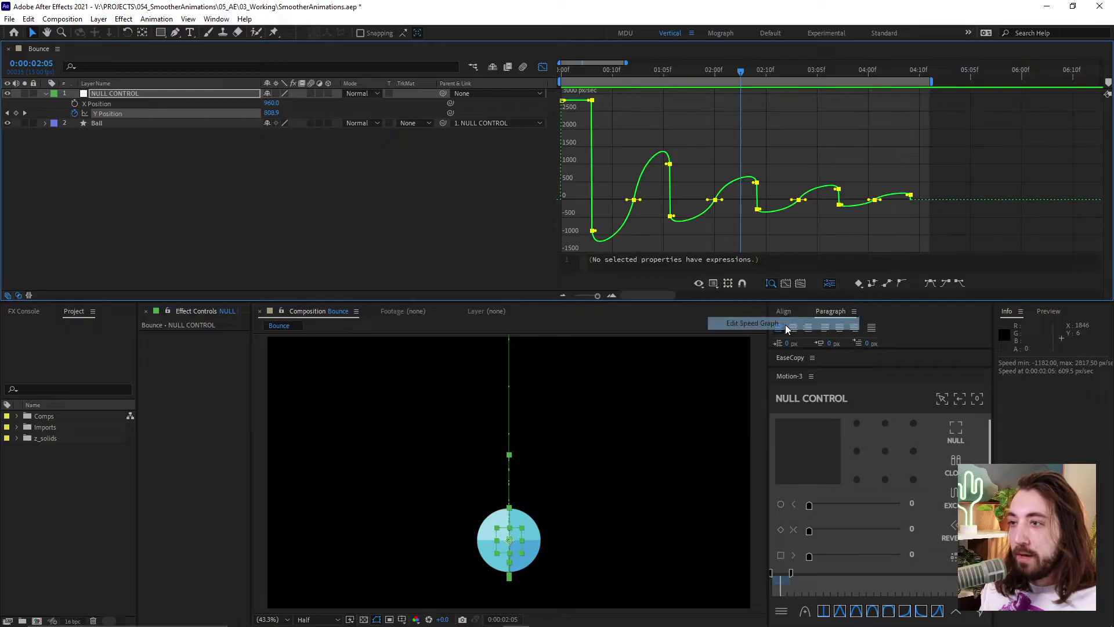
mouse_move(816, 189)
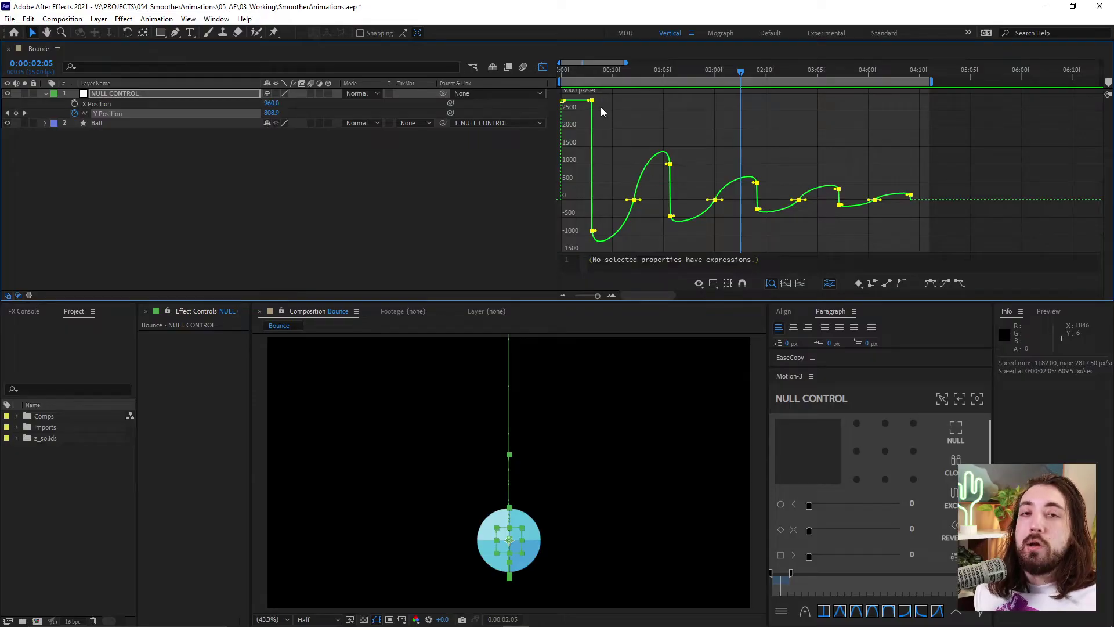
scroll(611, 156, "up", 2)
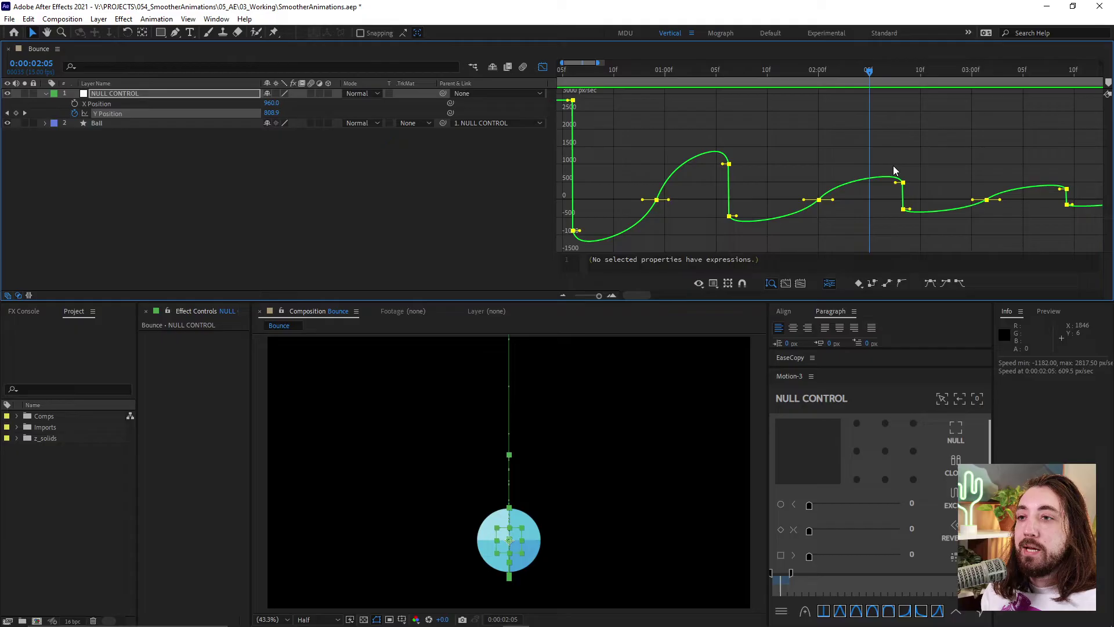
scroll(768, 202, "down", 2)
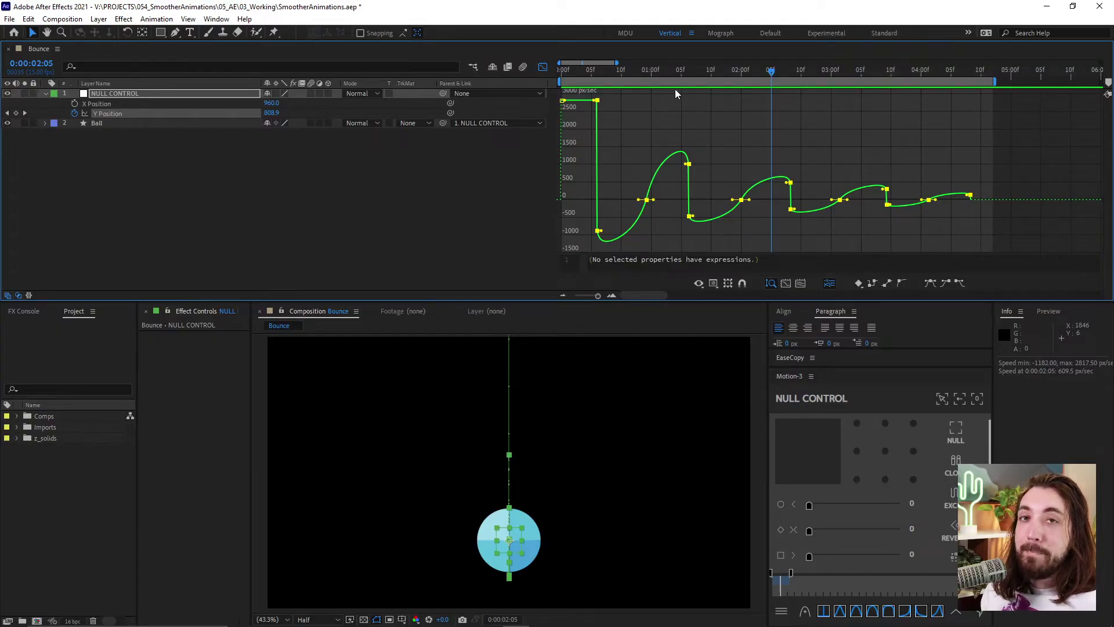
key("alt")
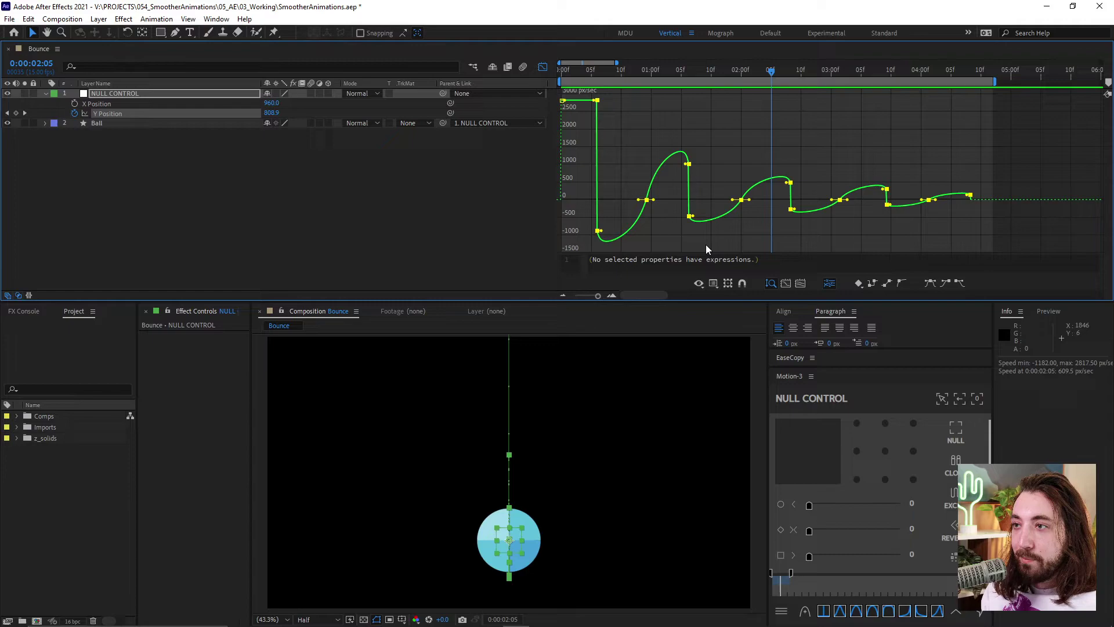
- Switch the Graph Editor to the value graph and zoom in, undoing a trial handle drag
left_click(715, 286)
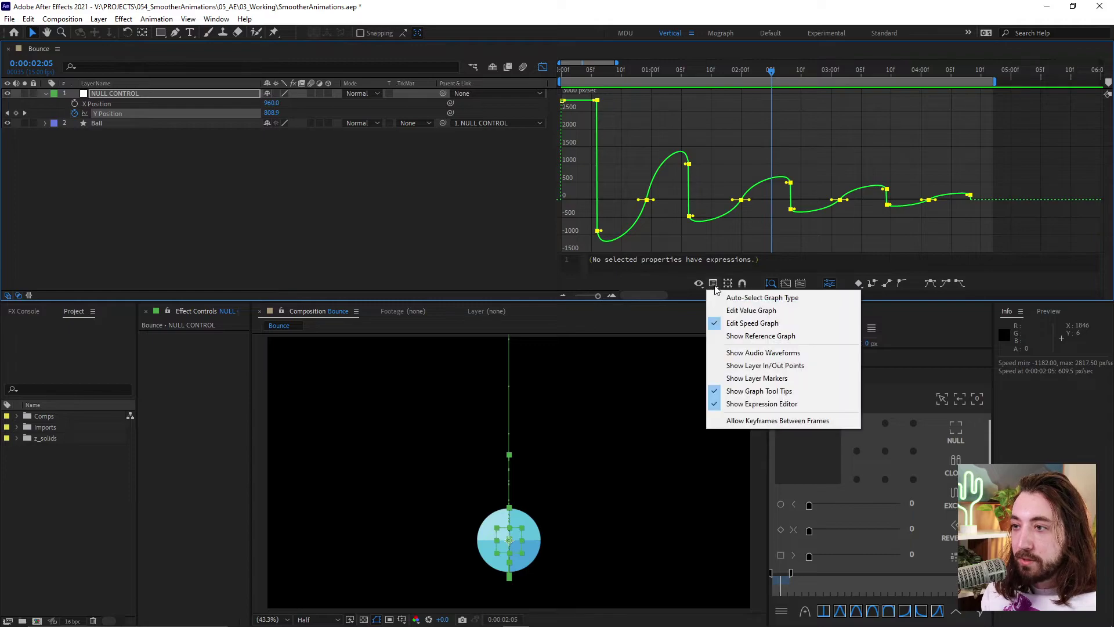
left_click(742, 310)
key("alt")
scroll(650, 189, "up", 5)
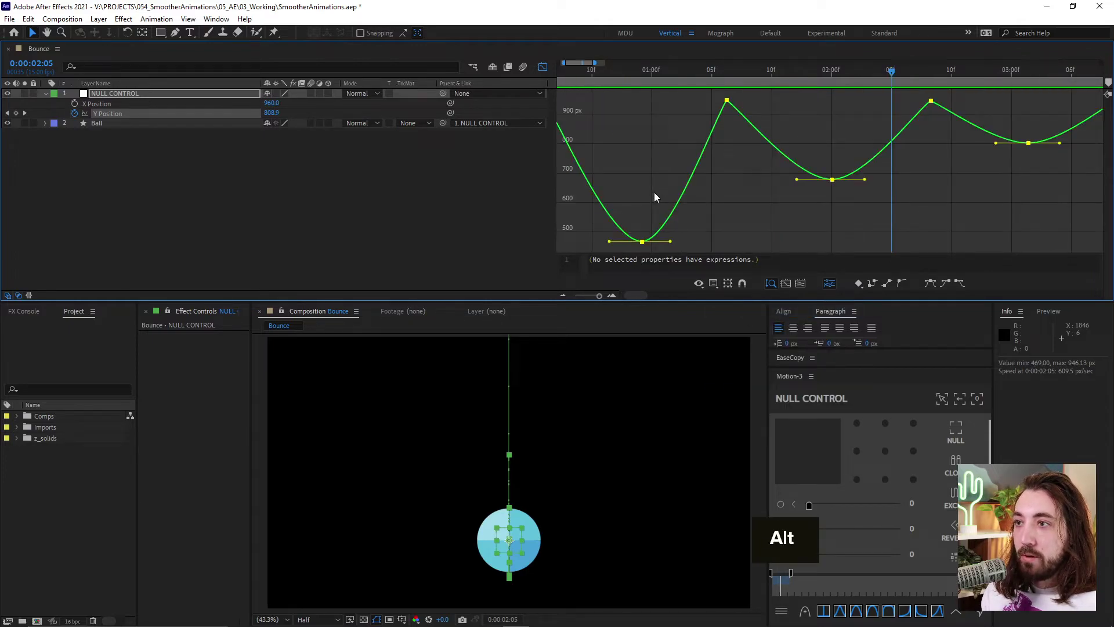
scroll(654, 206, "down", 5)
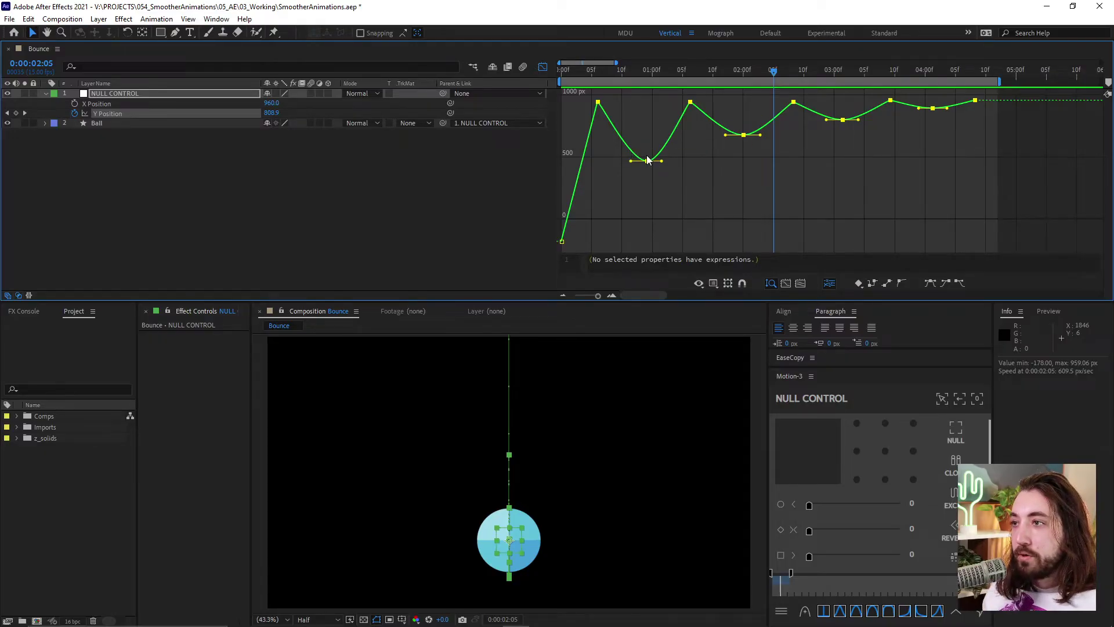
left_click_drag(632, 162, 621, 161)
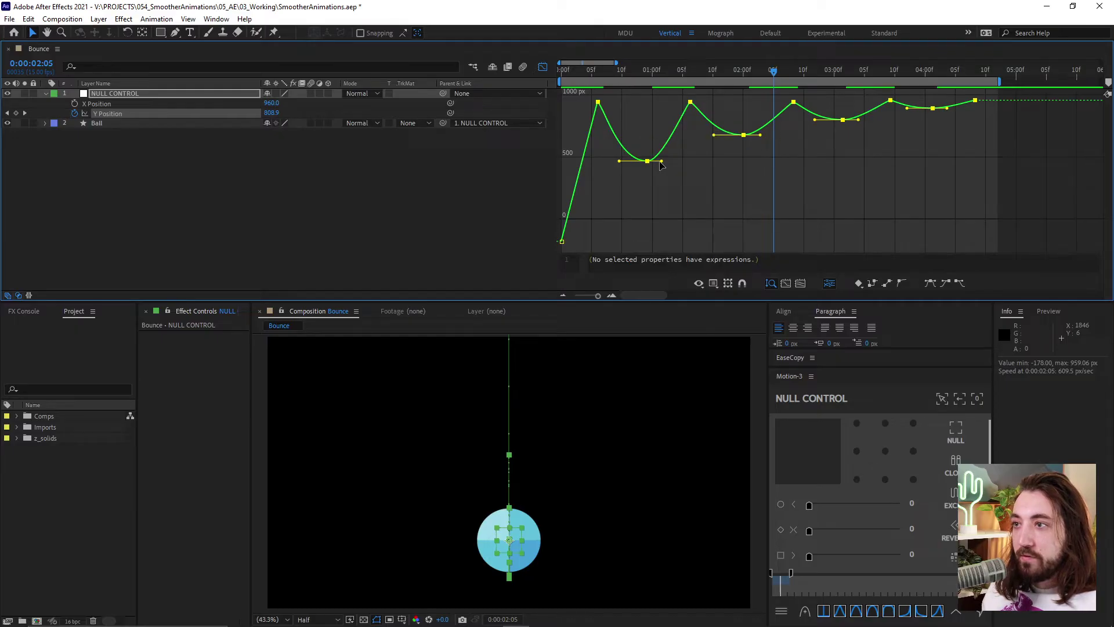
left_click_drag(661, 161, 668, 161)
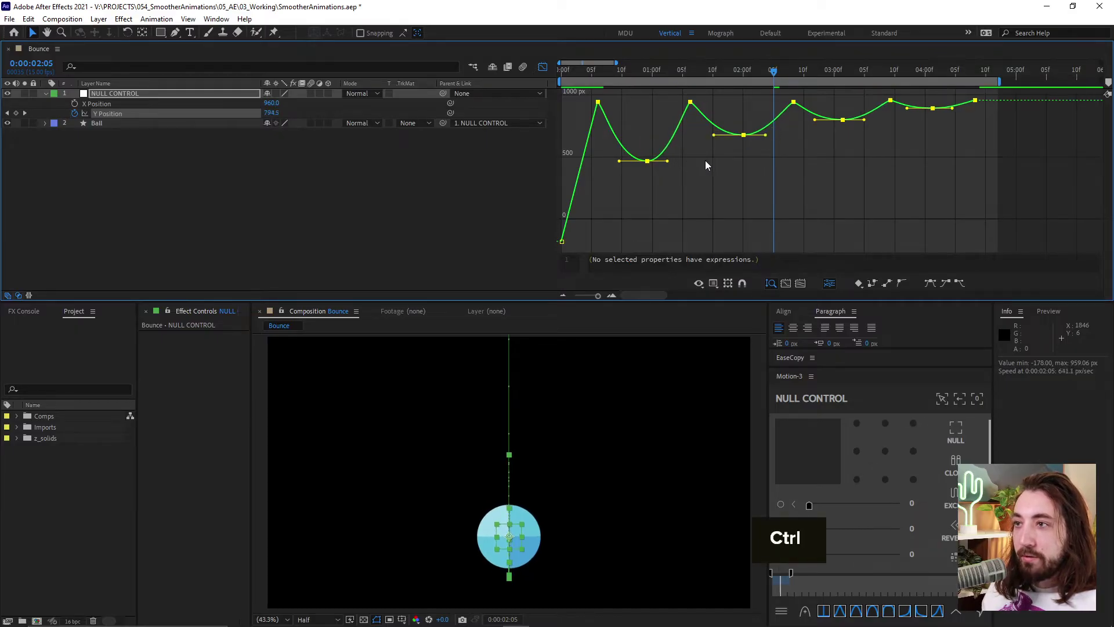
key("ctrl+z")
key("ctrl+z")
key("ctrl+z")
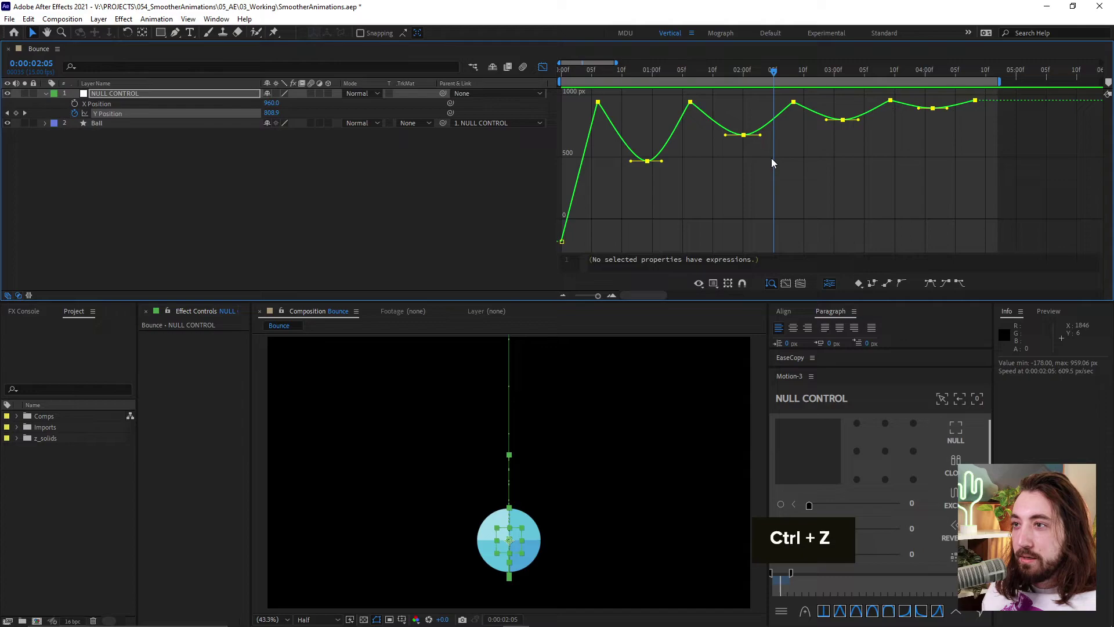
- Lengthen the Bézier easing handles of each of the four low bounce keyframes individually
left_click(645, 162)
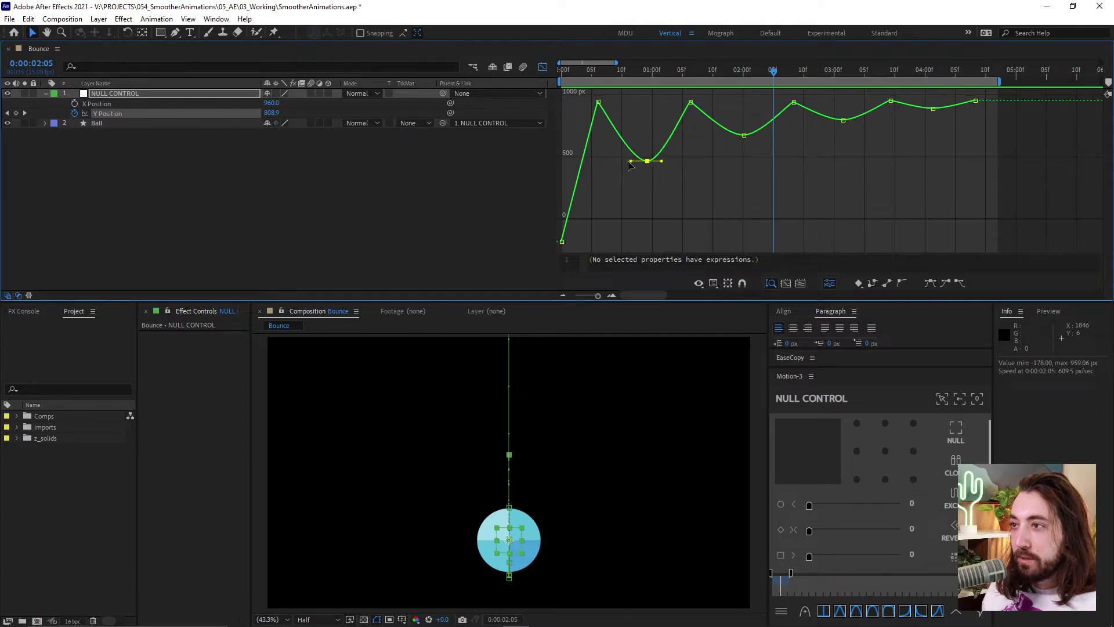
left_click_drag(631, 162, 684, 162)
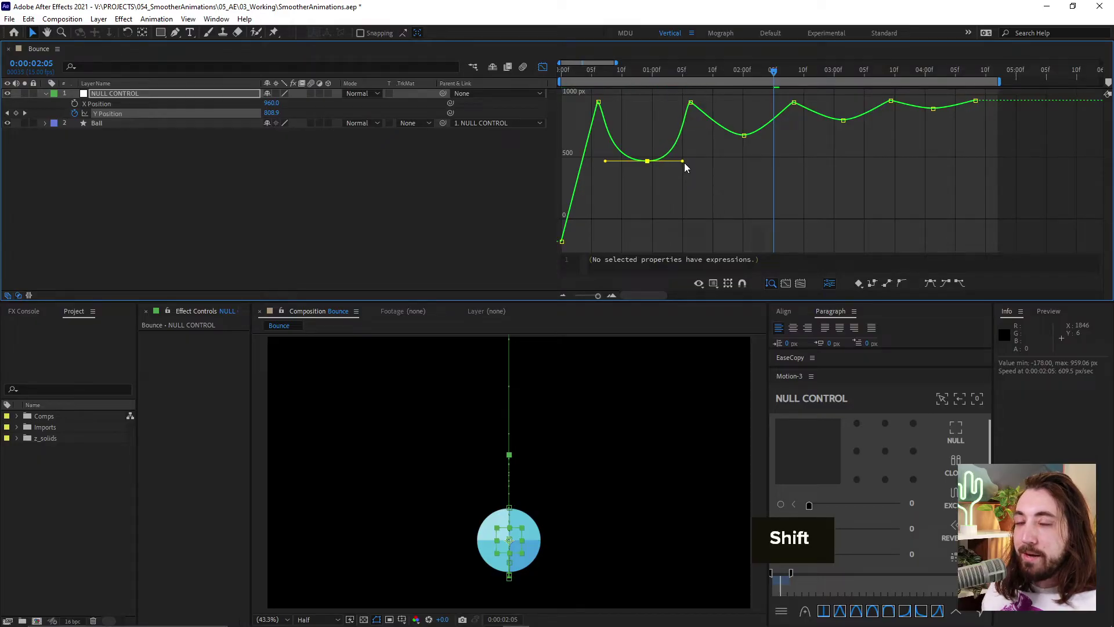
left_click_drag(685, 162, 678, 165)
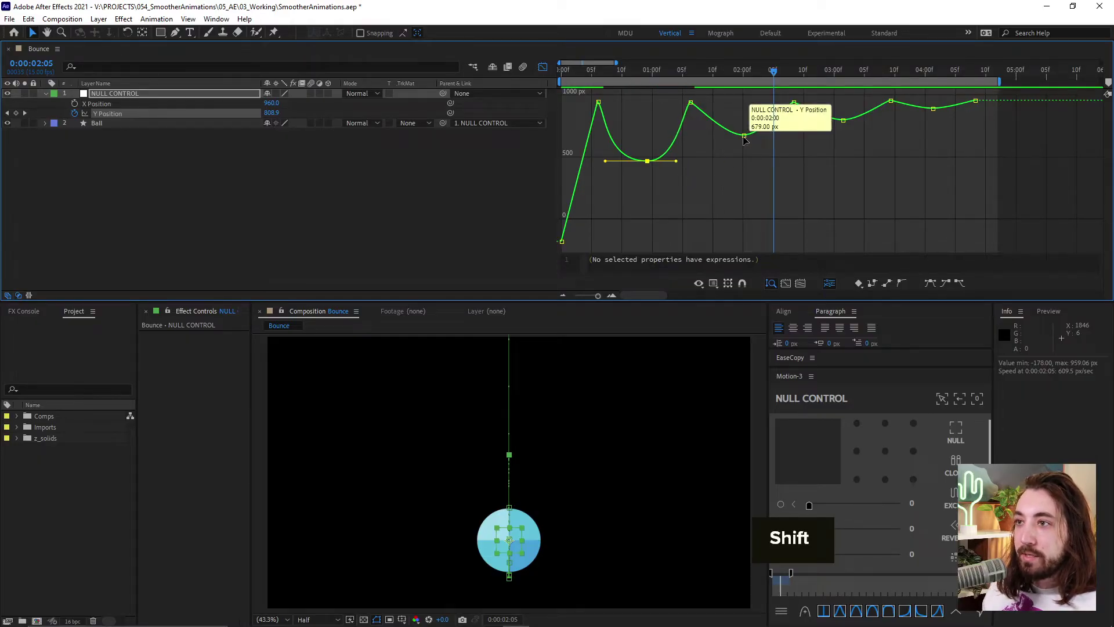
left_click(744, 136)
left_click_drag(724, 135, 814, 122)
left_click(843, 119)
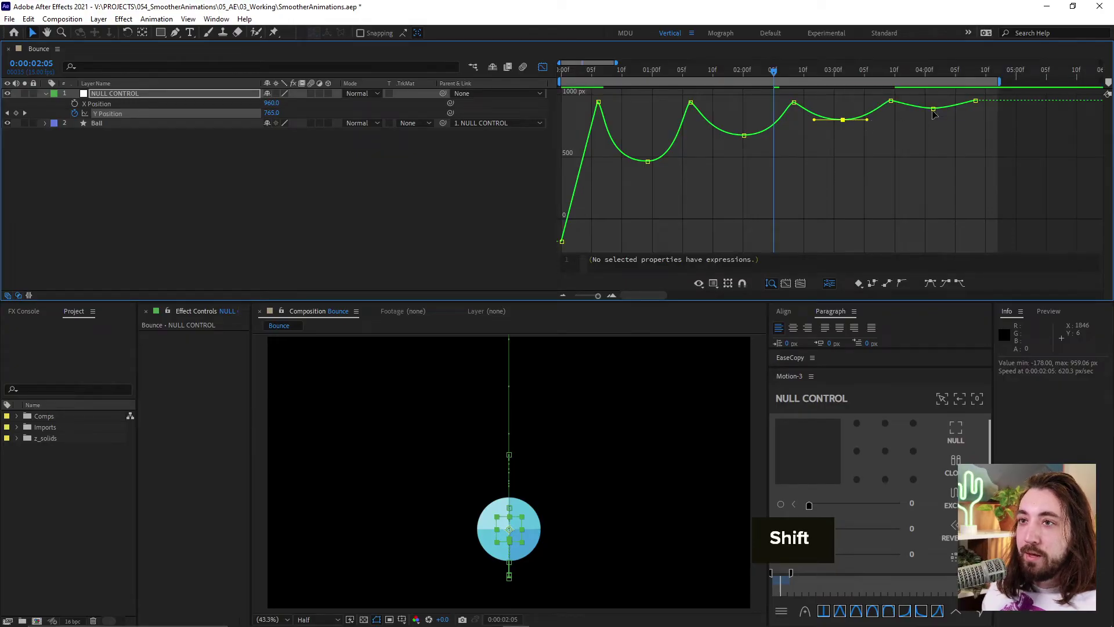
left_click(933, 109)
left_click_drag(919, 108, 913, 109)
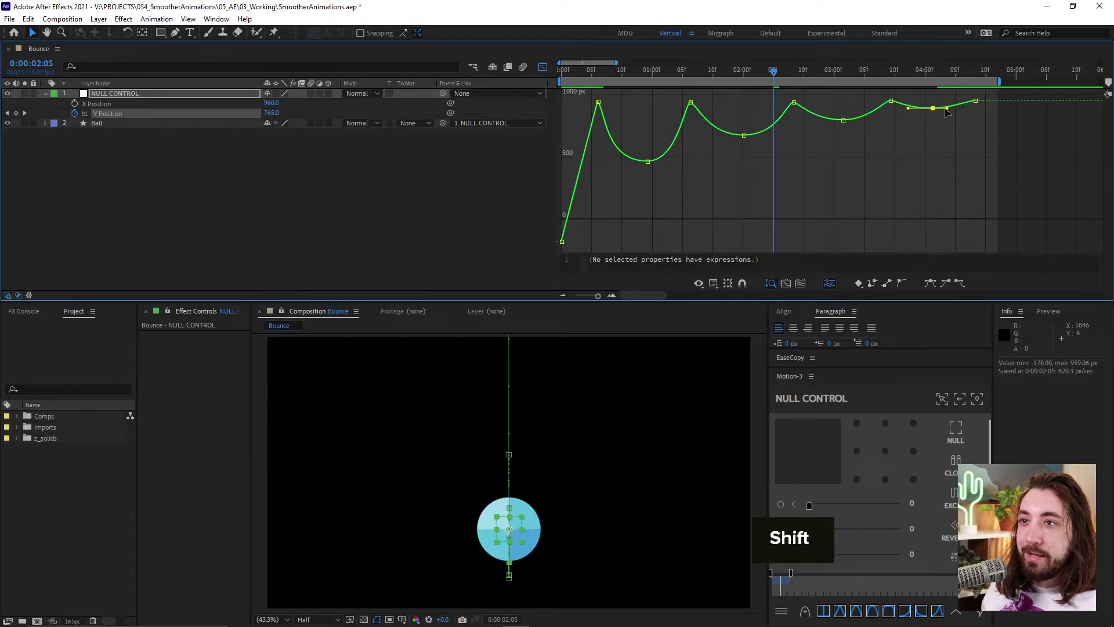
left_click(800, 180)
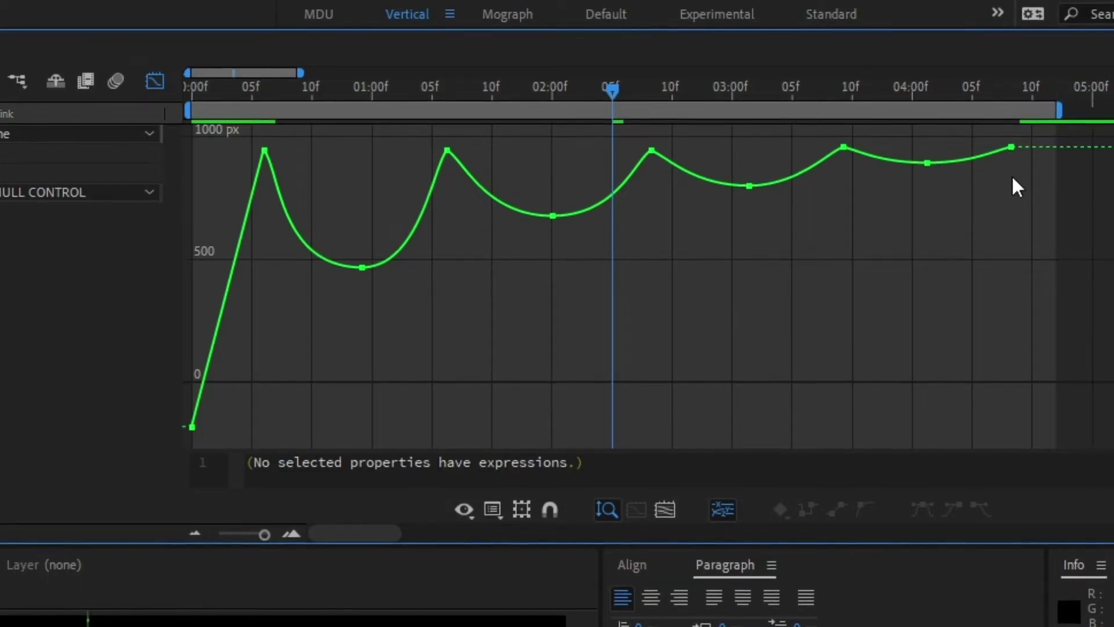
key("Home")
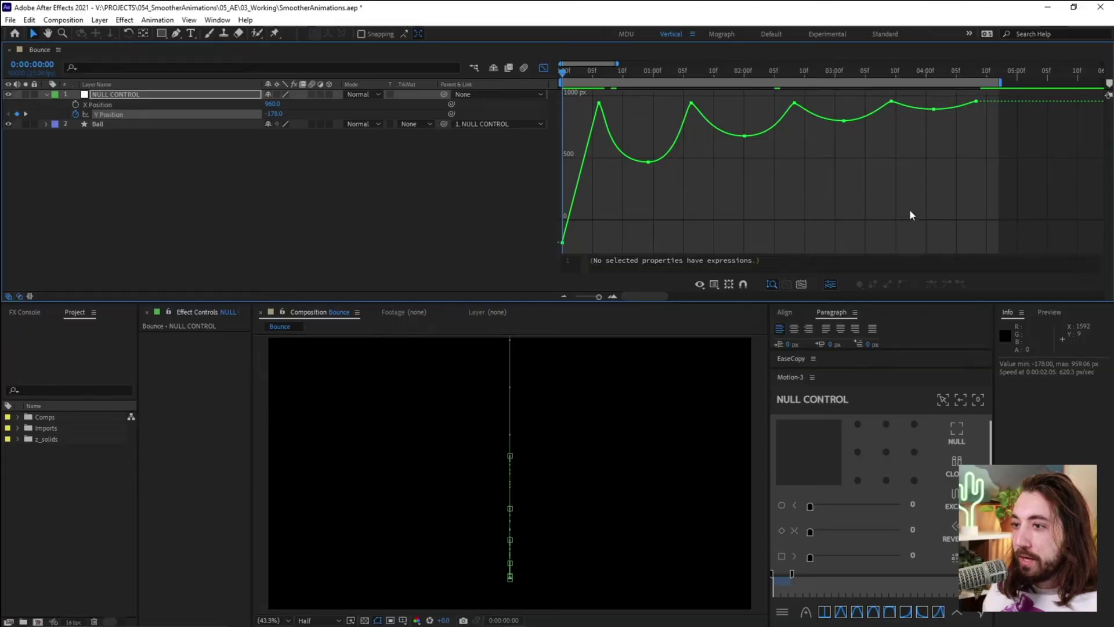
- RAM-preview the Bounce composition's bouncing ball animation
key("space")
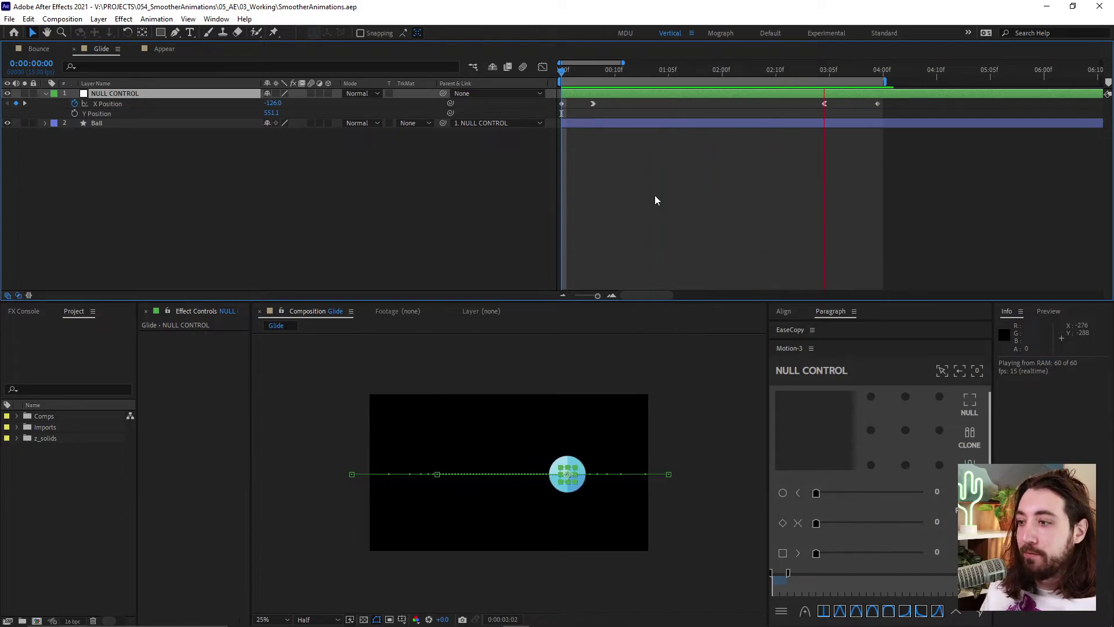
- Make the Glide NULL CONTROL's X Position keyframes linear, undoing an accidental one-frame nudge
key("alt+Page_Up")
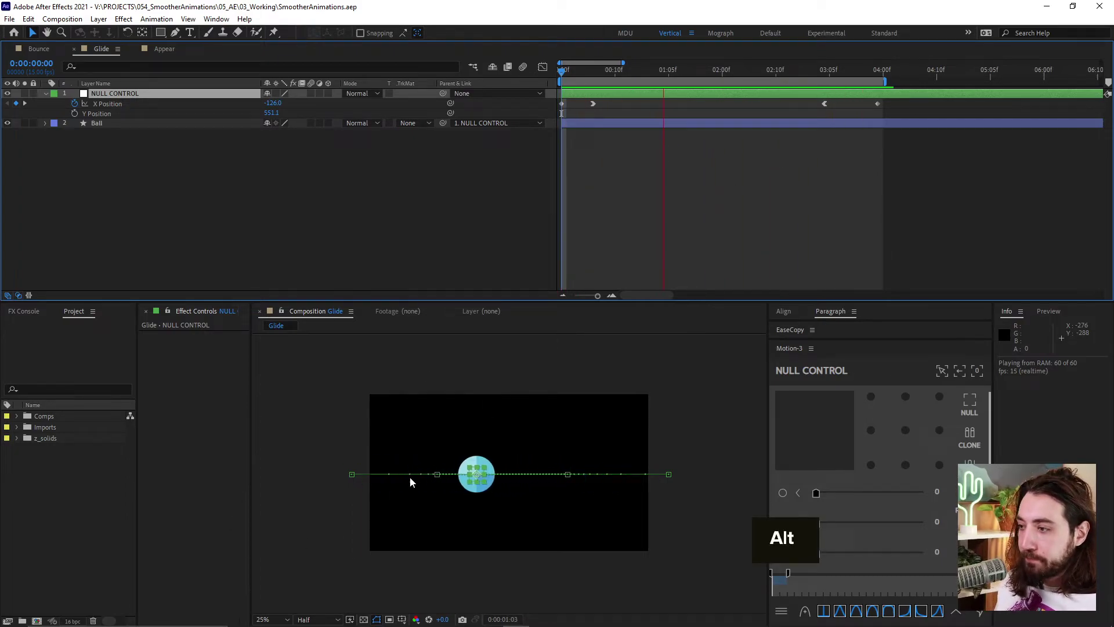
key("ctrl+z")
key("ctrl+z")
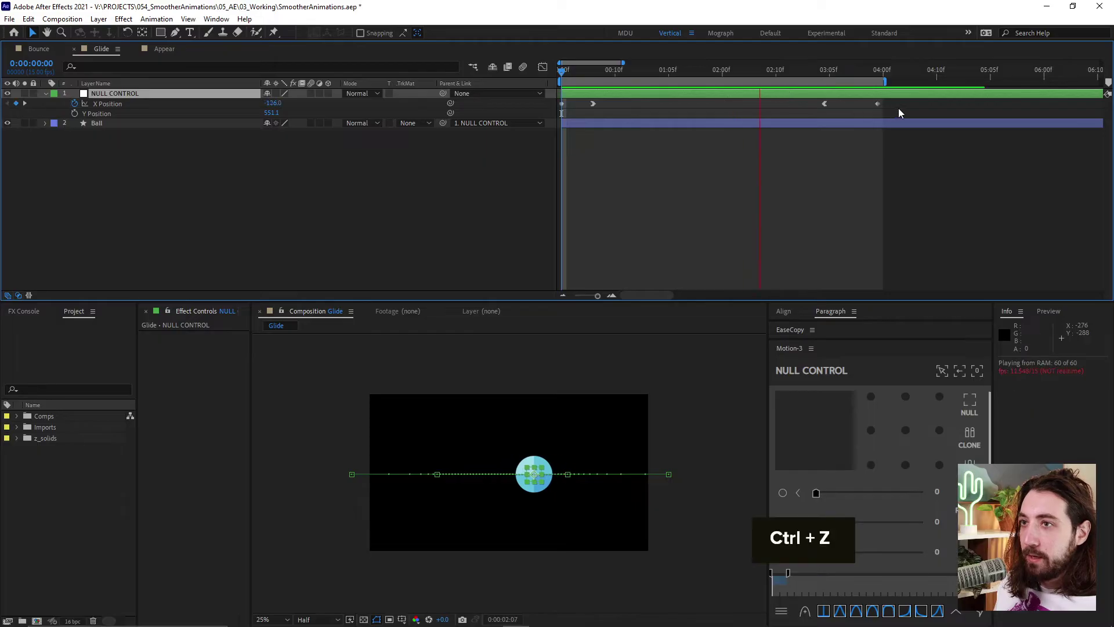
left_click(782, 524)
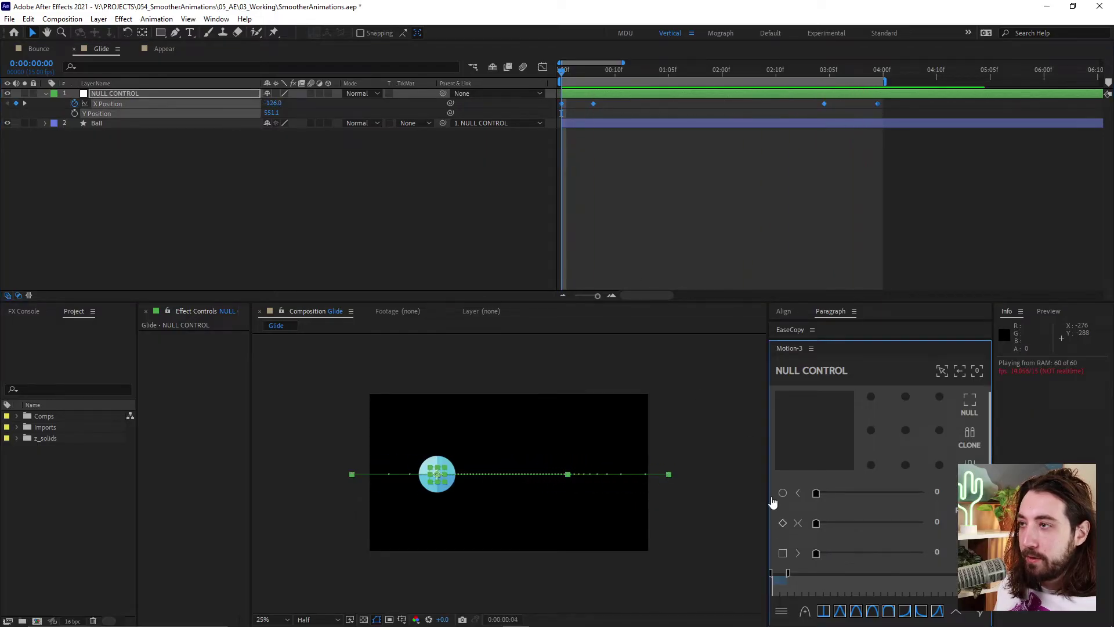
left_click(548, 78)
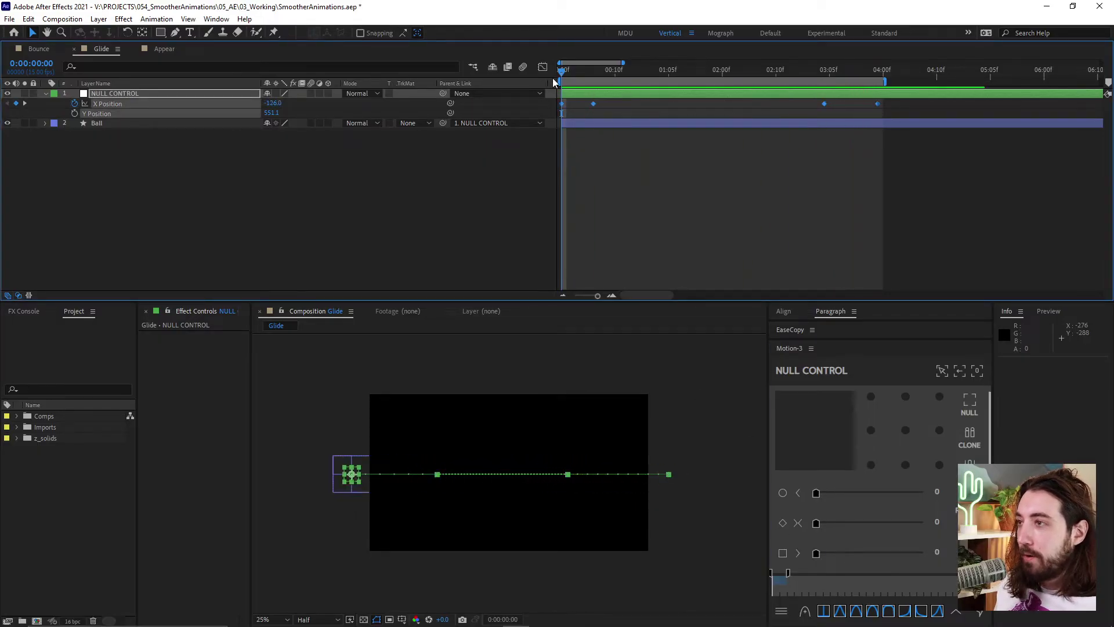
left_click_drag(560, 78, 878, 102)
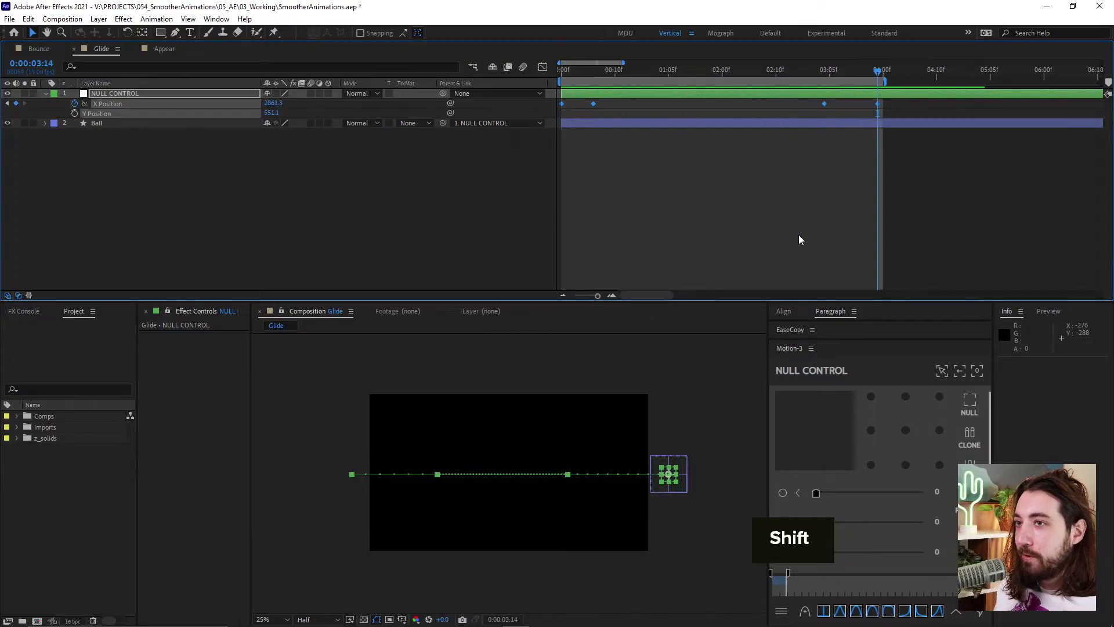
- Preview the constant-speed glide, stop at 3:04, and reselect all X Position keyframes
left_click(756, 152)
key("space")
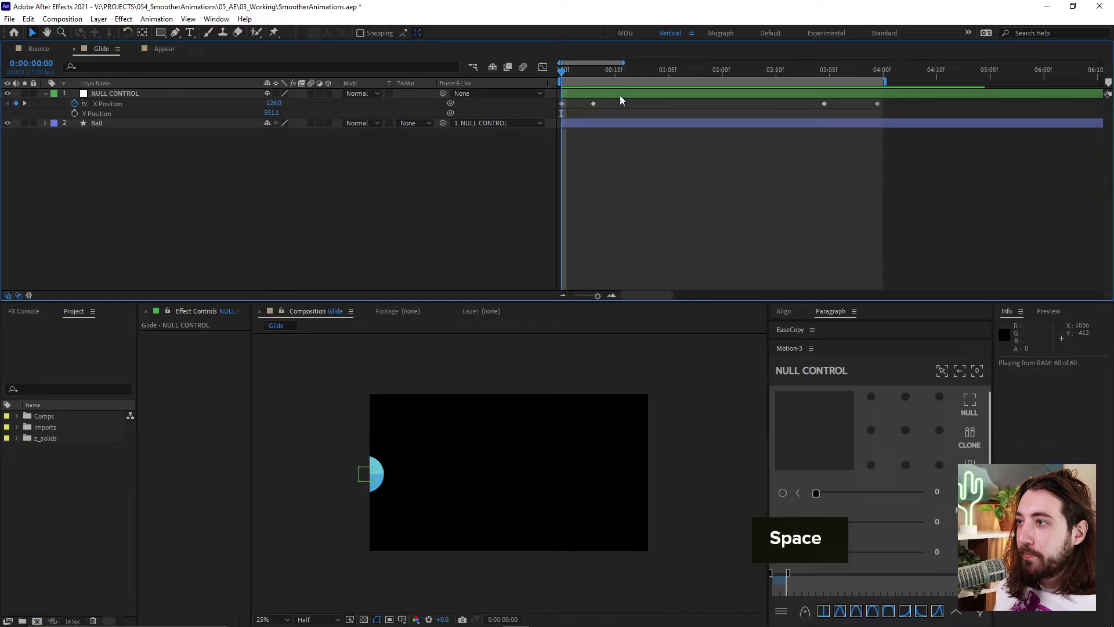
left_click(619, 95)
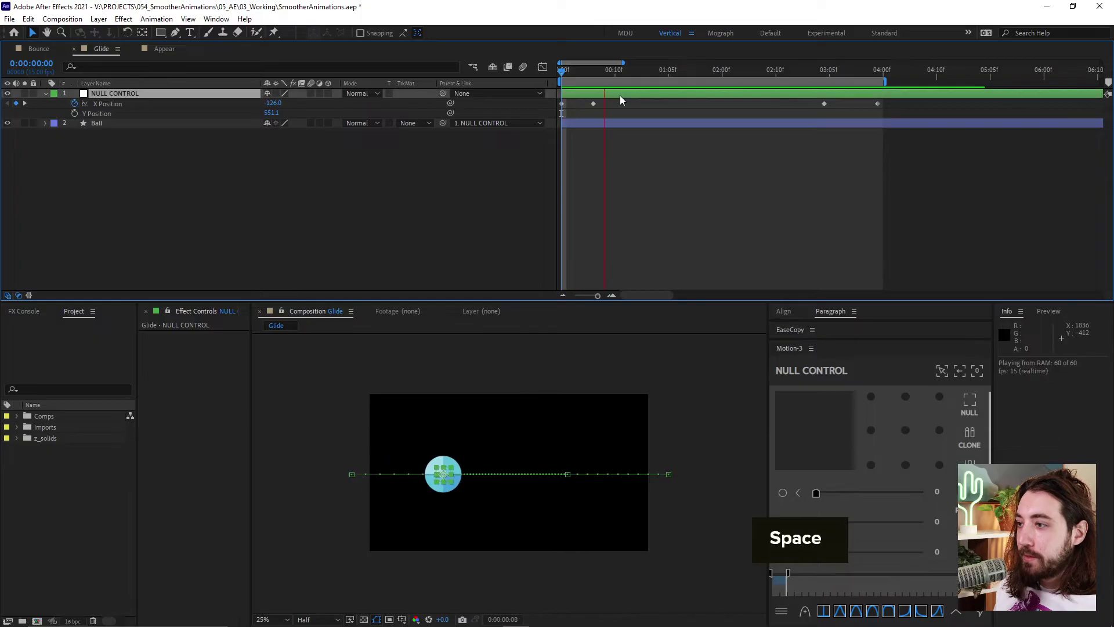
left_click(823, 75)
left_click_drag(890, 109, 541, 96)
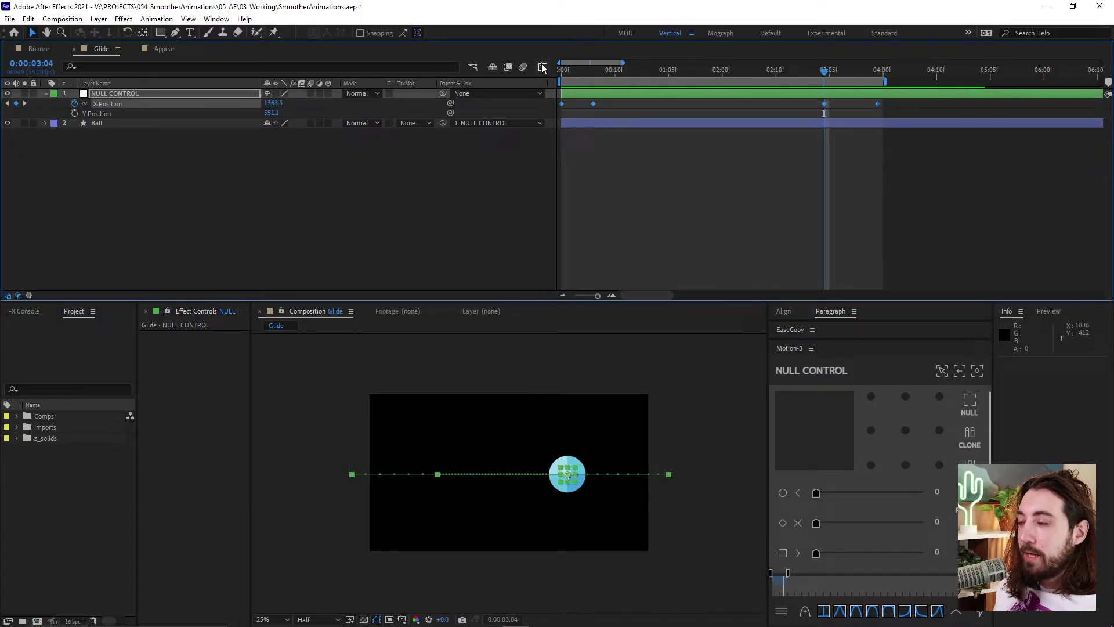
- Show the Glide X Position curve in the Graph Editor, preview it, and list the graph types
left_click(542, 67)
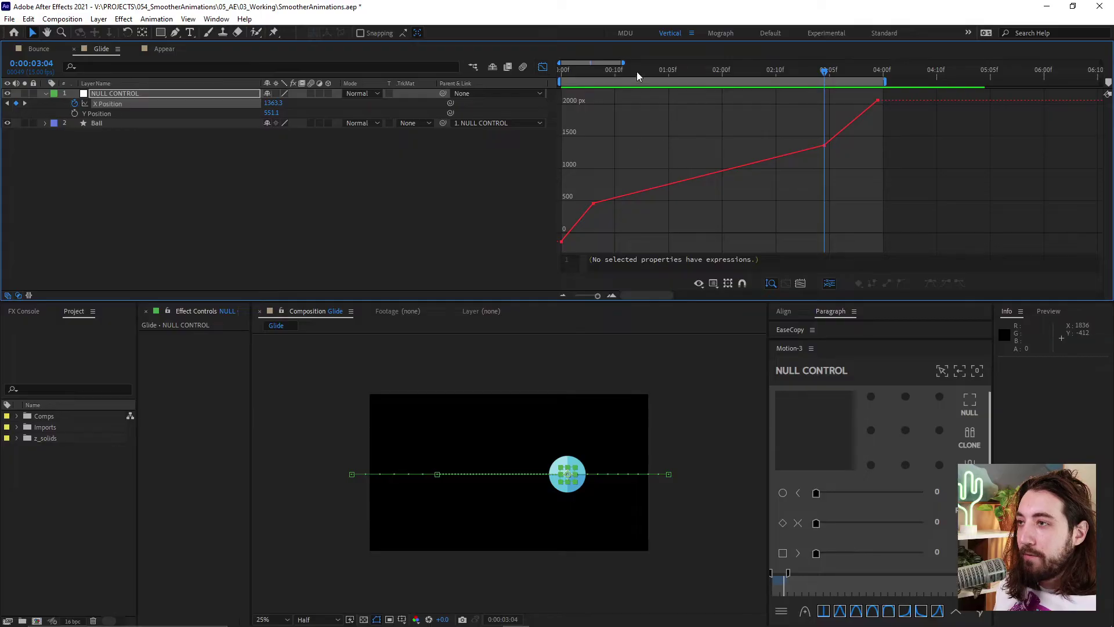
left_click_drag(636, 71, 561, 71)
left_click(714, 284)
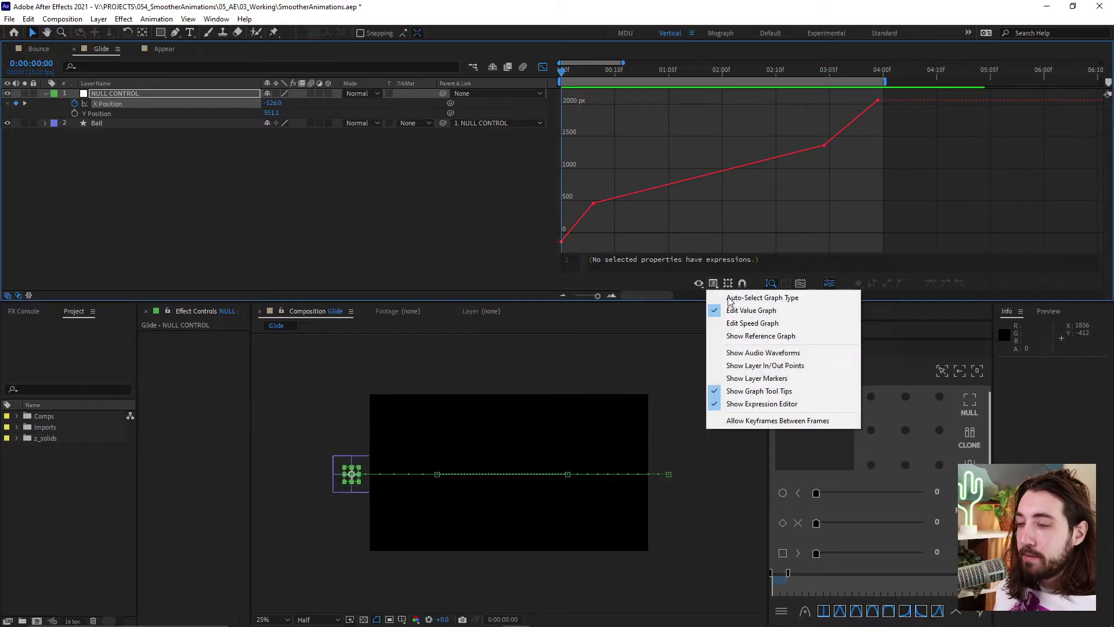
left_click(667, 67)
key("space")
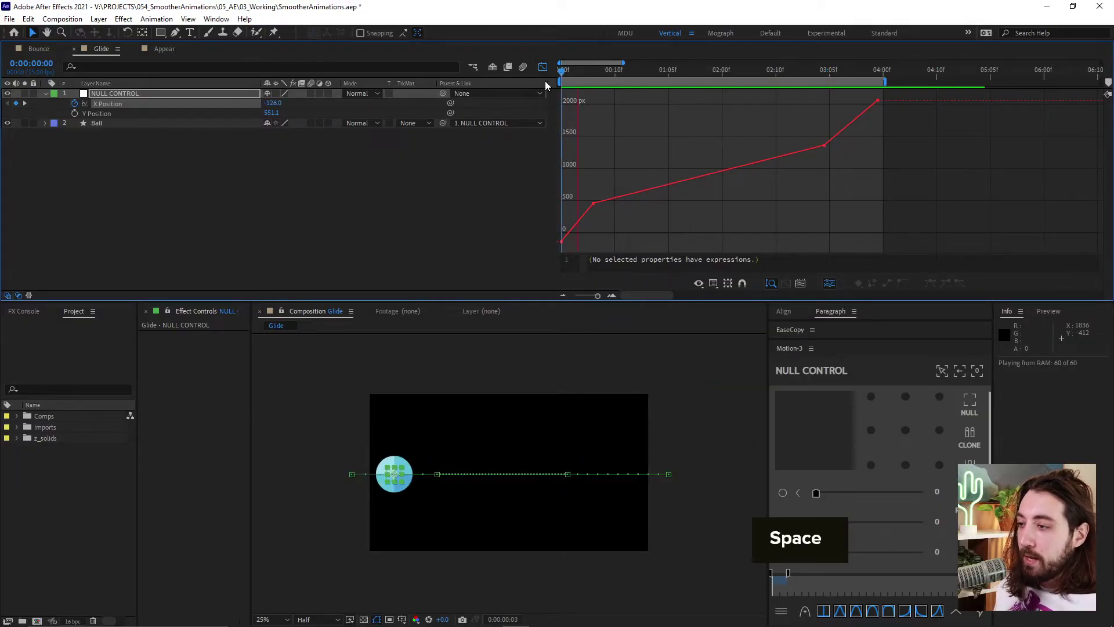
key("space")
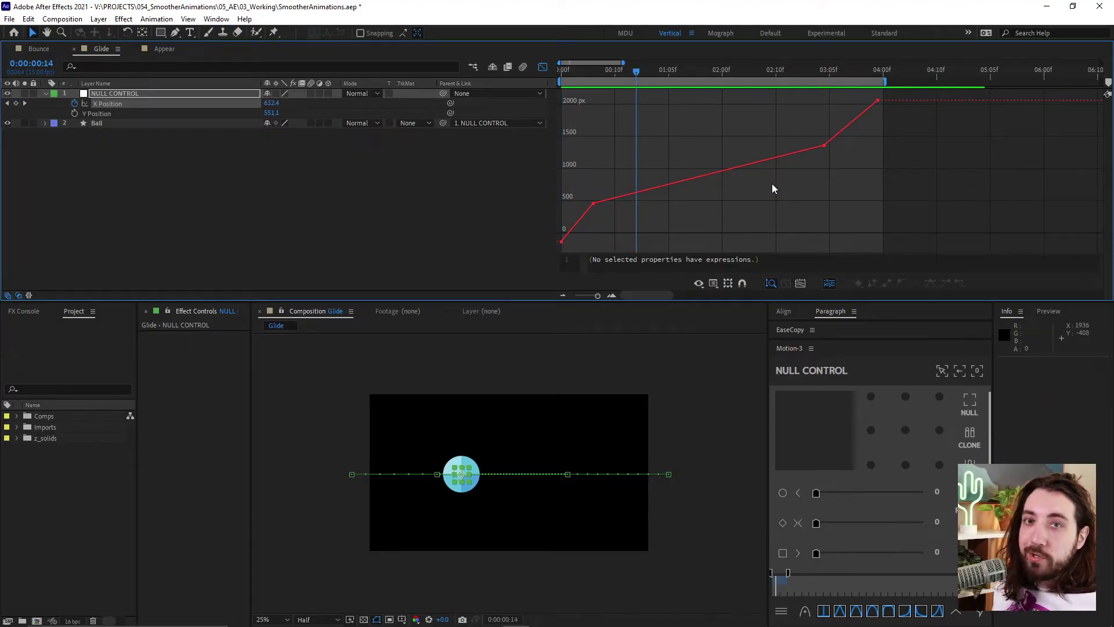
left_click(591, 71)
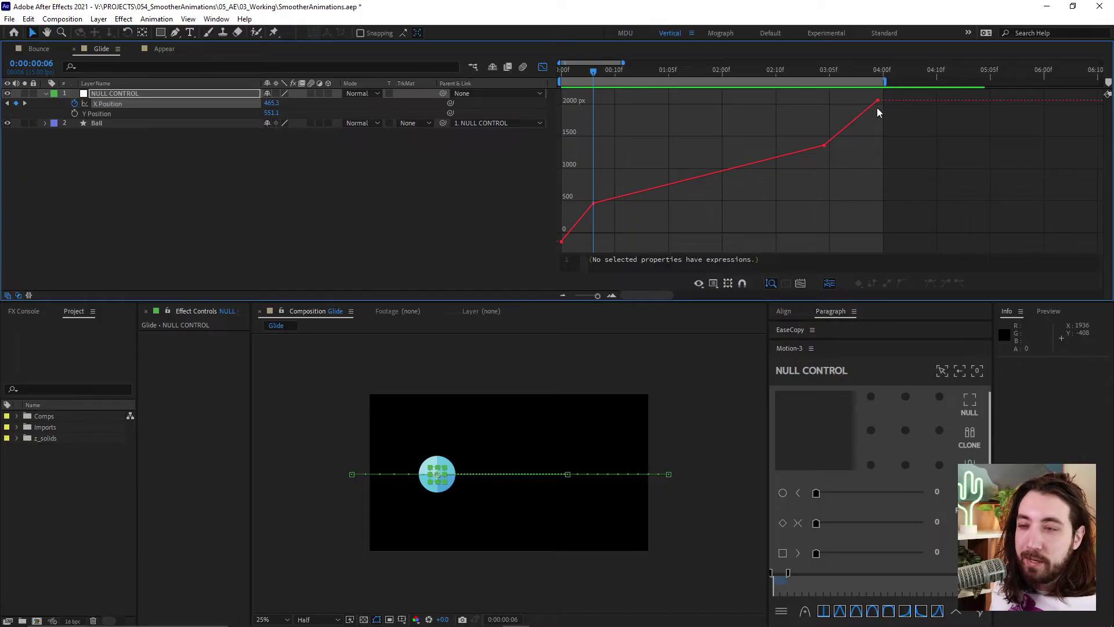
left_click(713, 284)
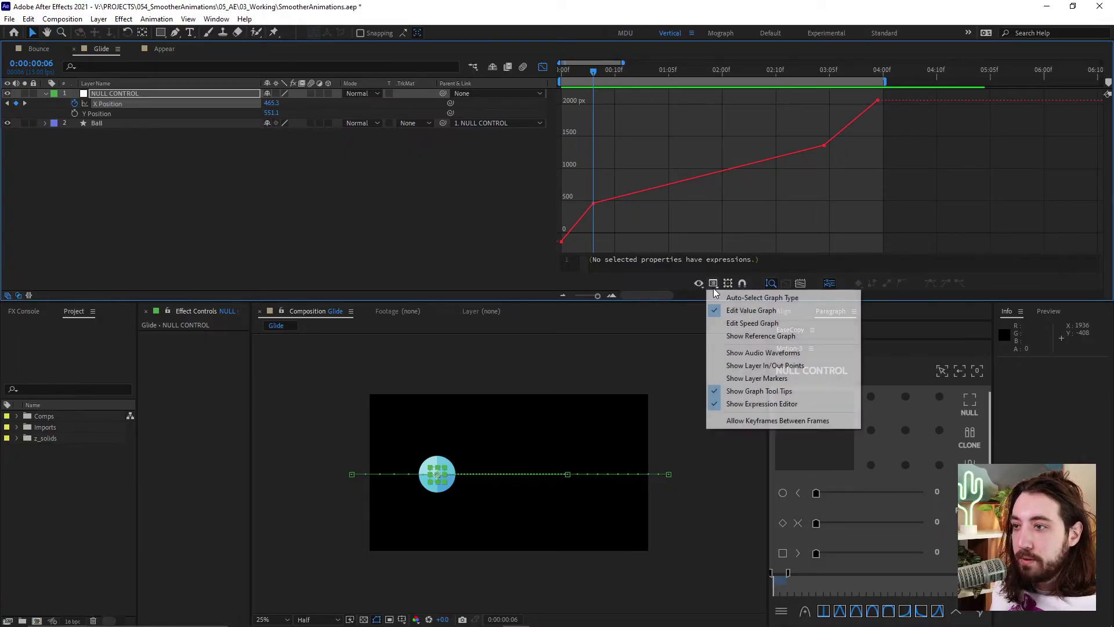
- In the speed graph, select the X Position keyframes and pull the first keyframe's speed down
left_click(780, 323)
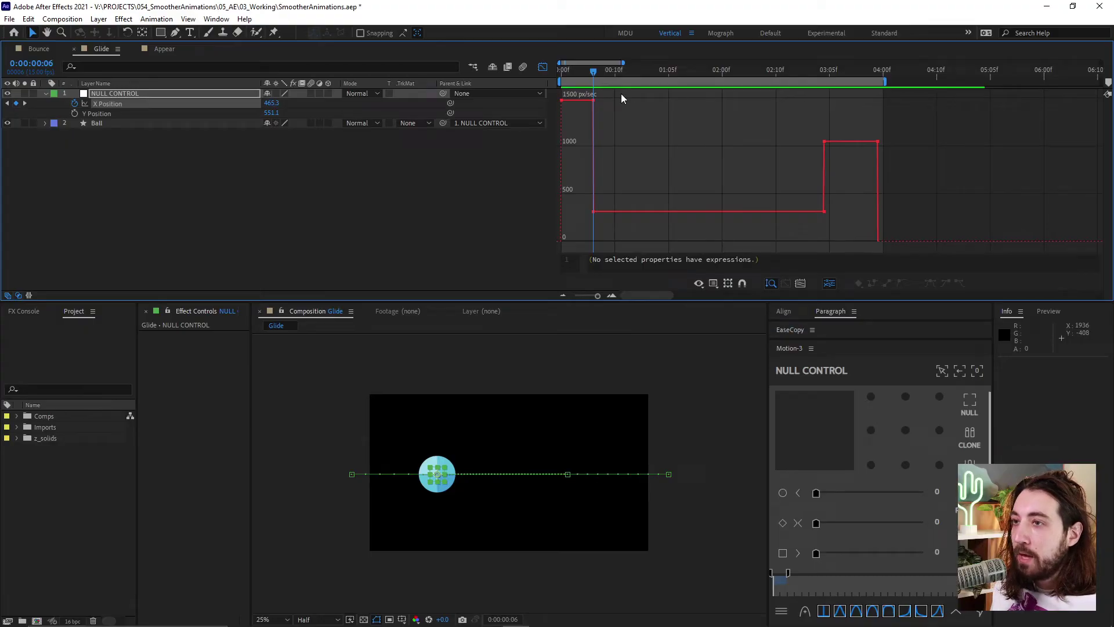
left_click_drag(628, 72, 696, 82)
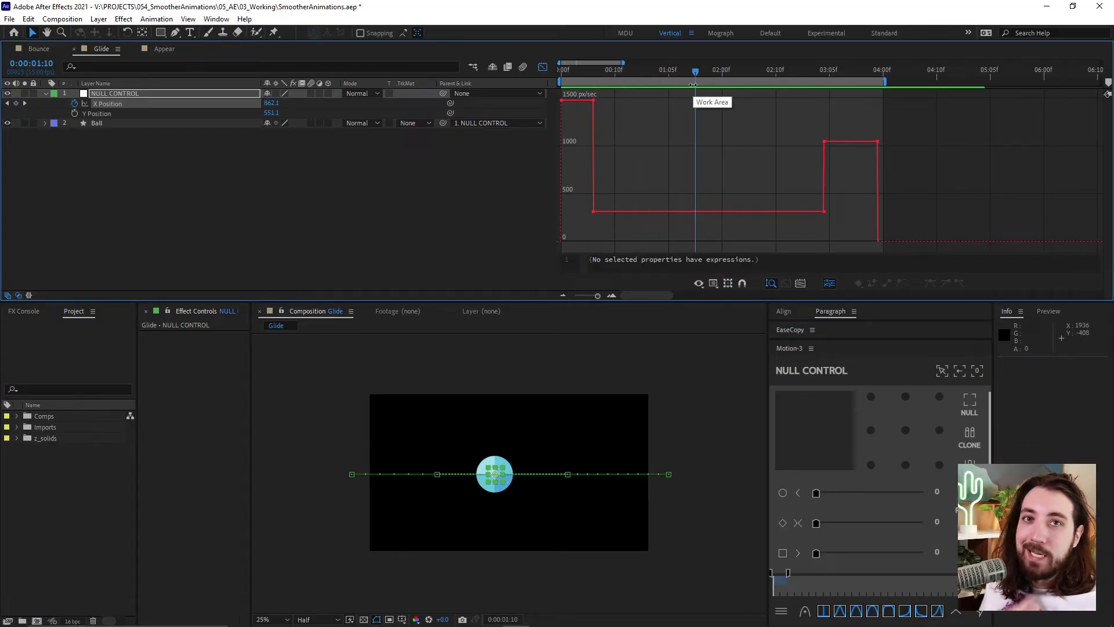
mouse_move(595, 103)
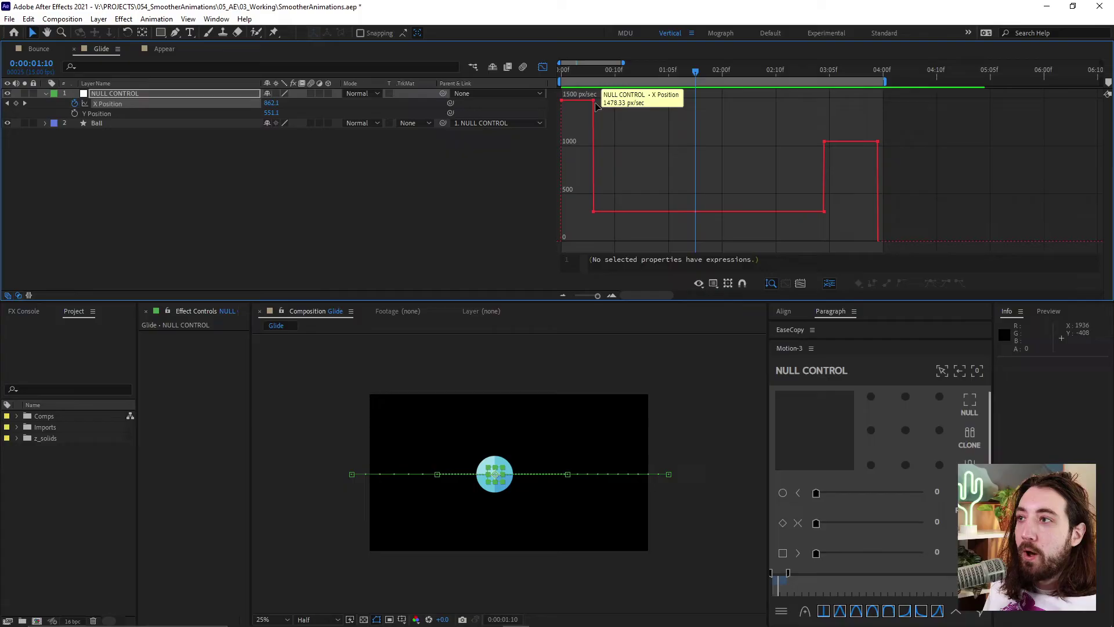
double_click(592, 102)
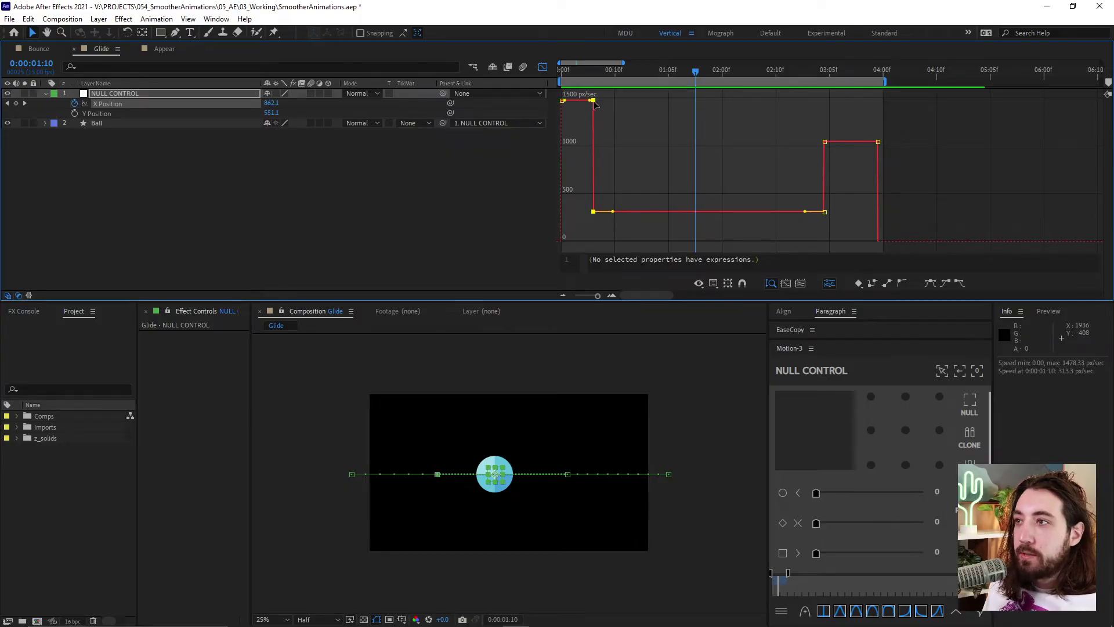
left_click_drag(594, 101, 562, 224)
scroll(597, 198, "up", 4)
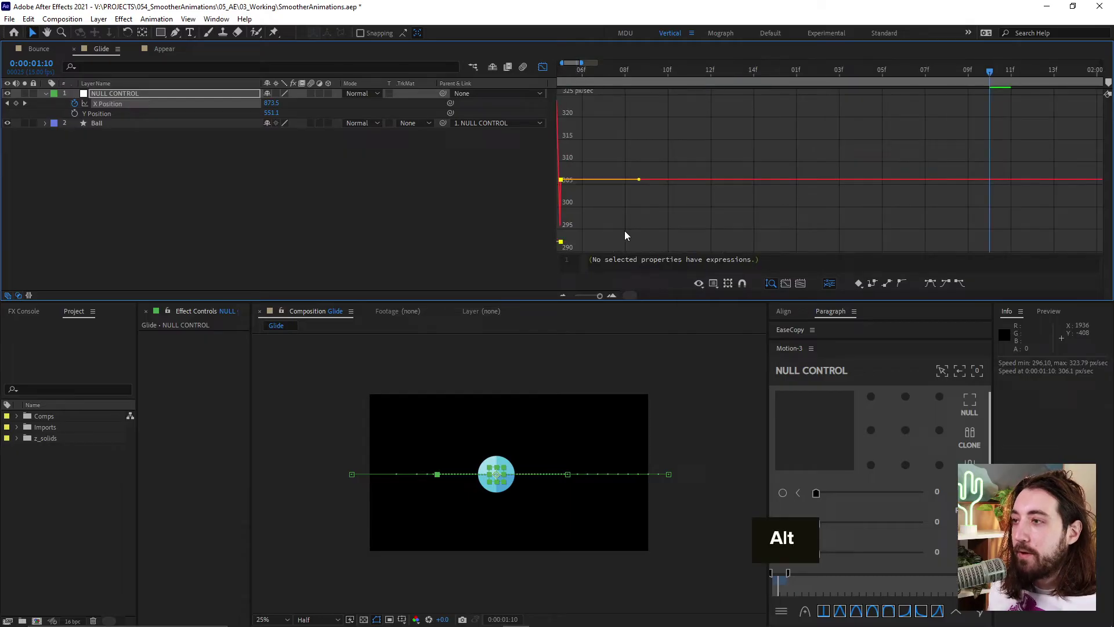
left_click_drag(629, 293, 626, 295)
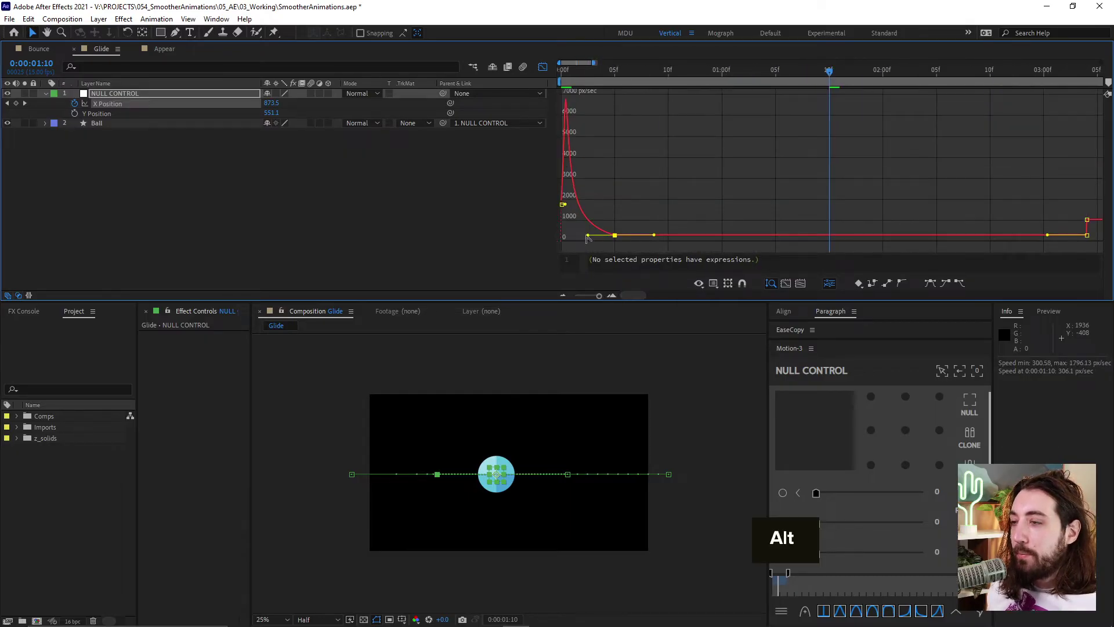
- Scrub the glide's opening frames and raise the speed near frame 5 slightly
left_click(565, 72)
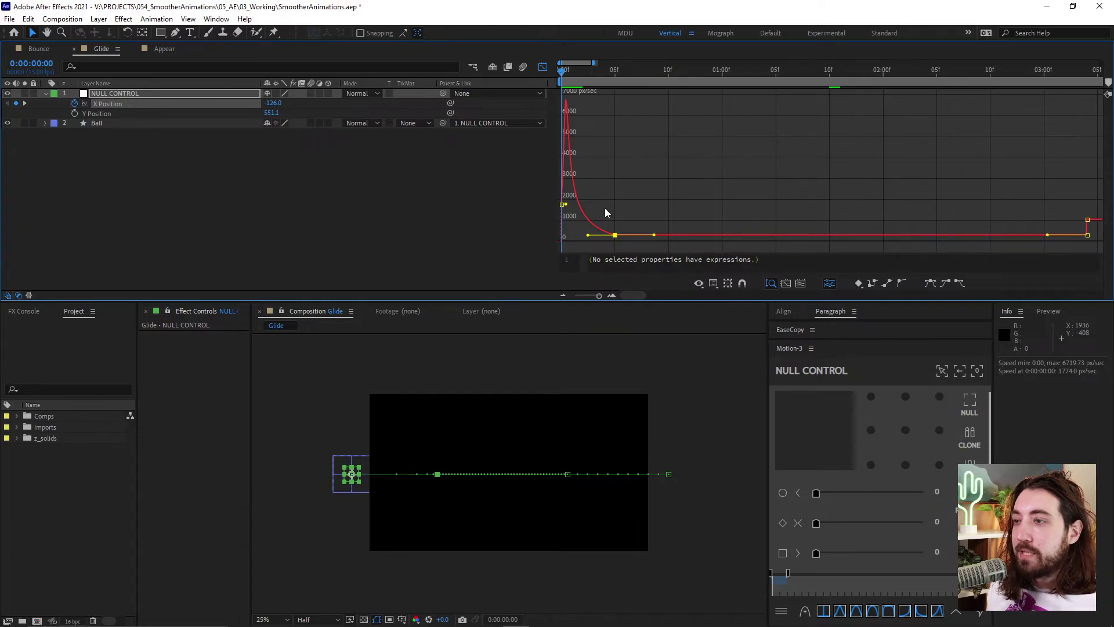
scroll(586, 228, "up", 3)
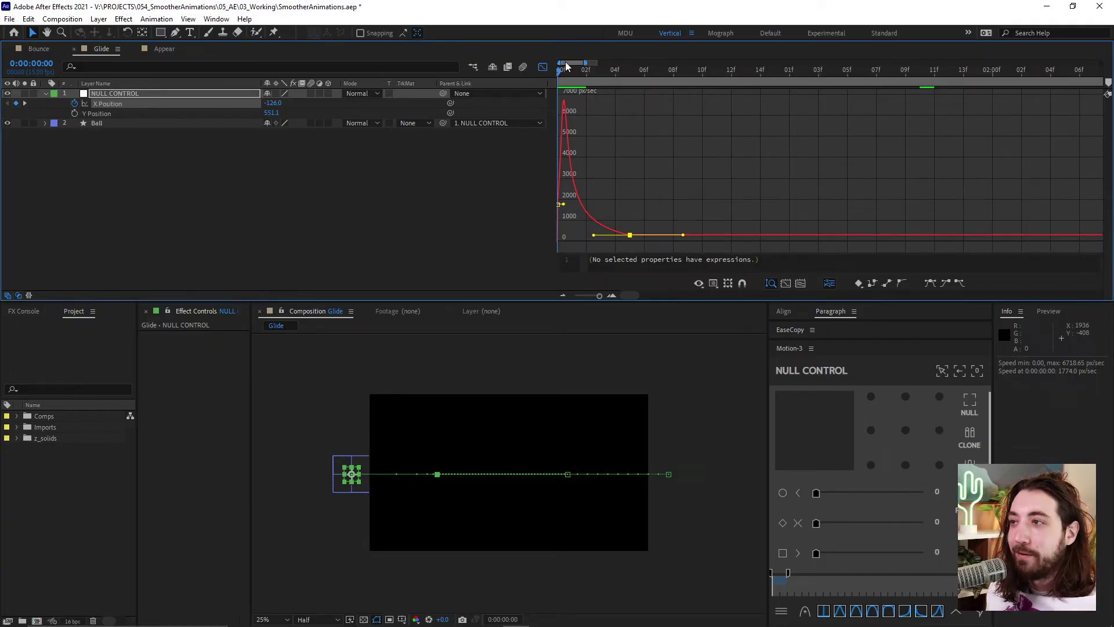
left_click_drag(566, 62, 559, 87)
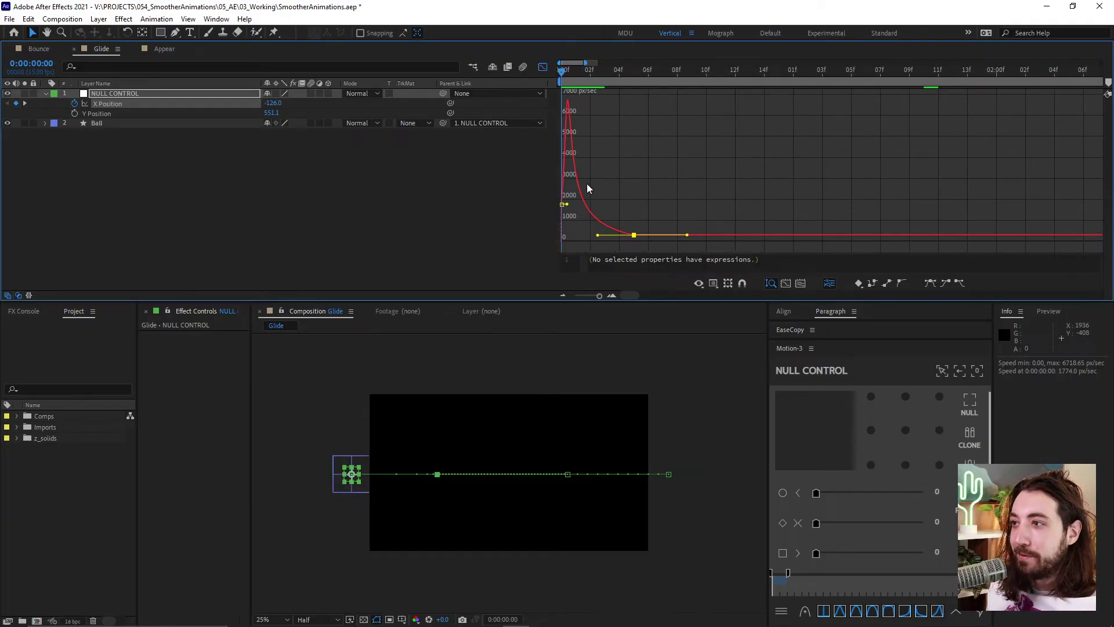
scroll(610, 230, "up", 2)
scroll(676, 236, "down", 2)
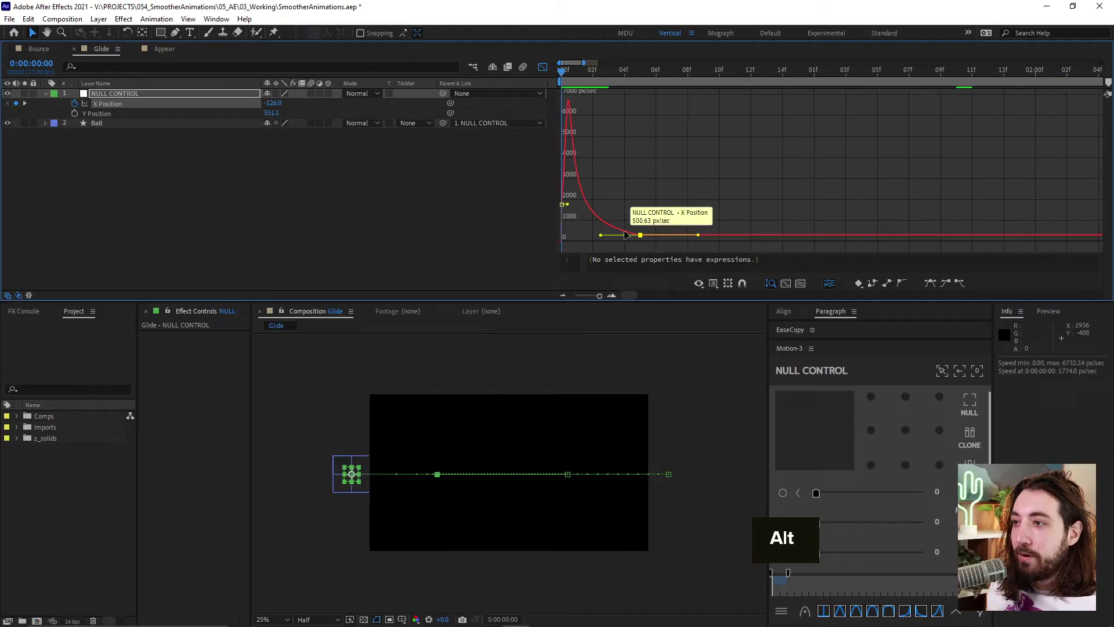
scroll(627, 234, "up", 2)
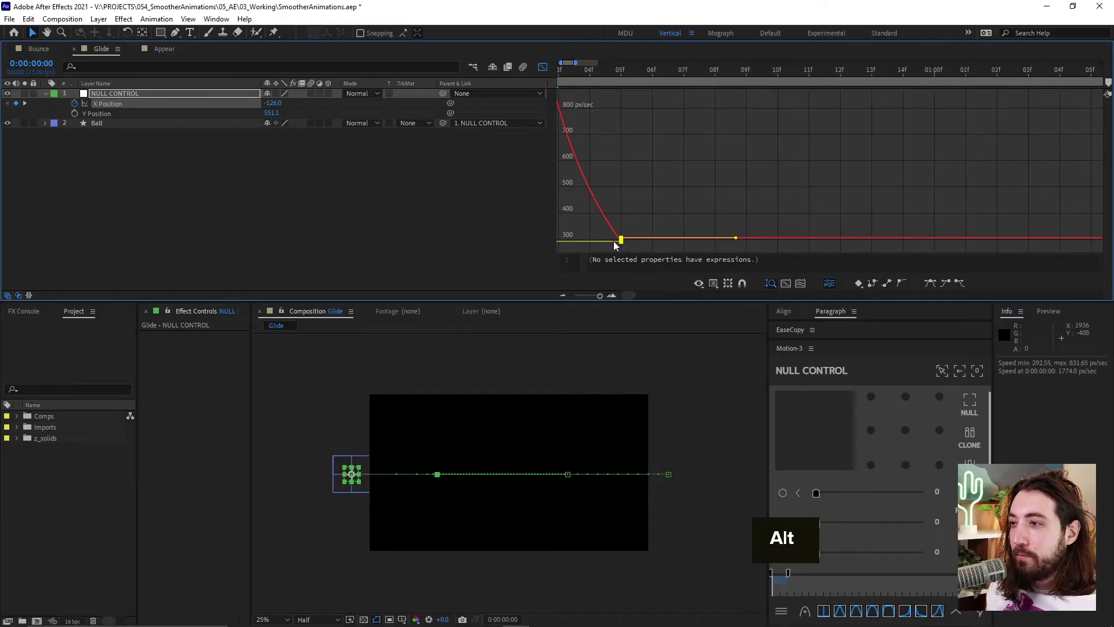
left_click_drag(621, 240, 621, 239)
scroll(593, 226, "down", 2, "alt")
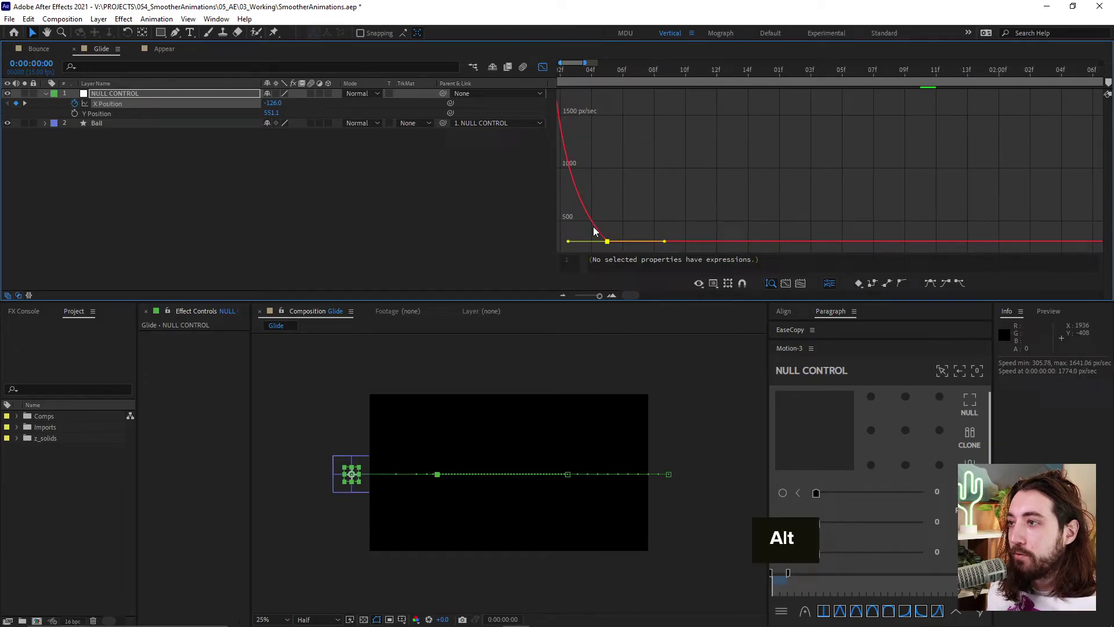
scroll(575, 106, "down", 3, "alt")
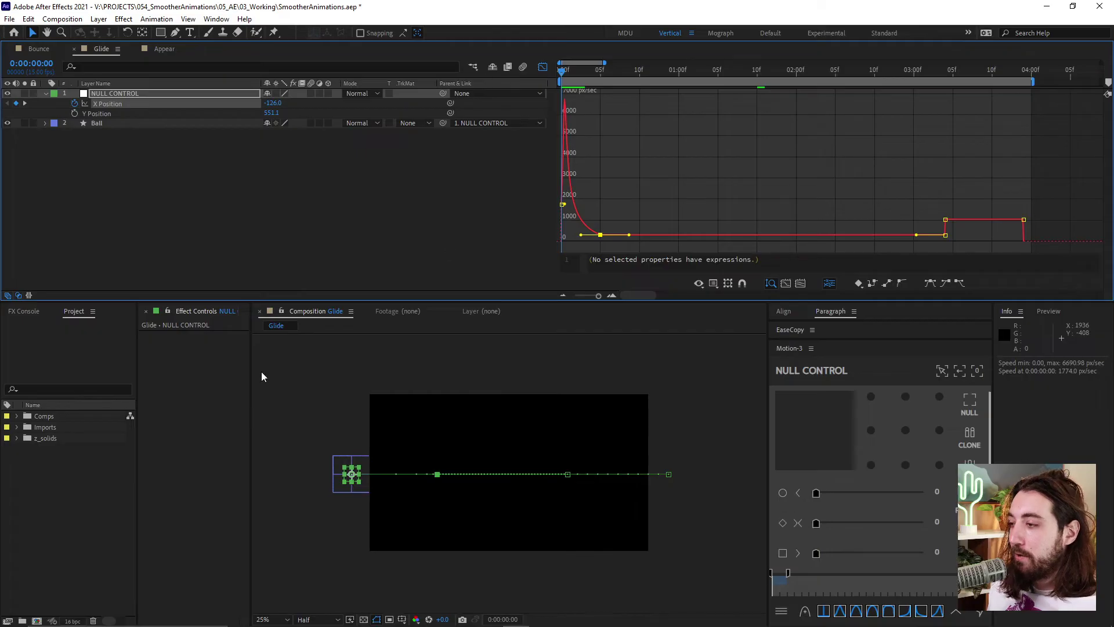
key("space")
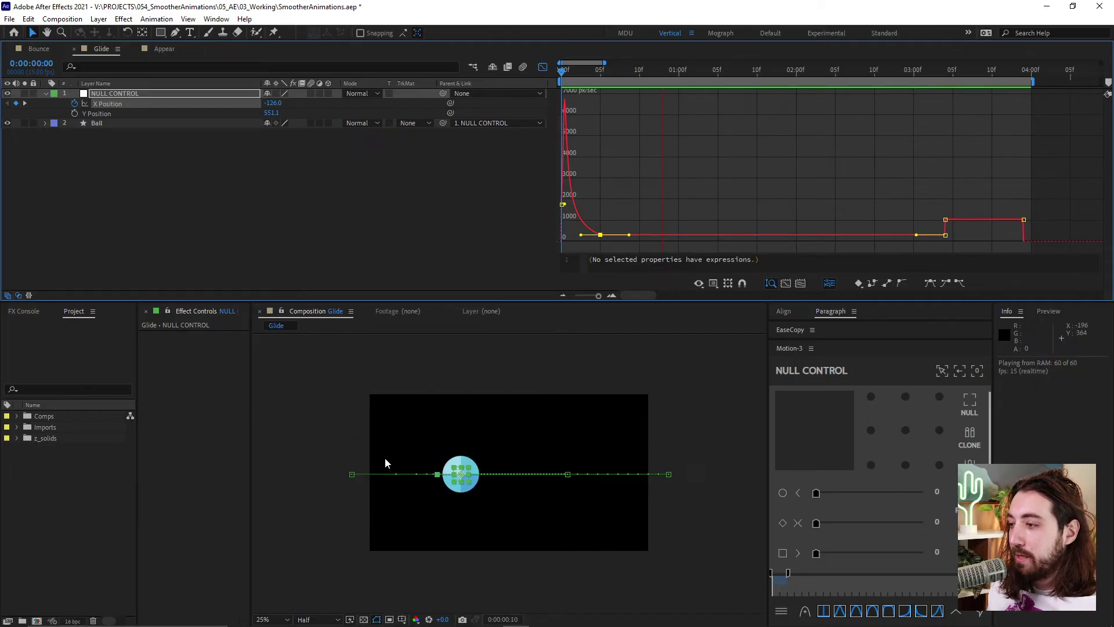
key("space")
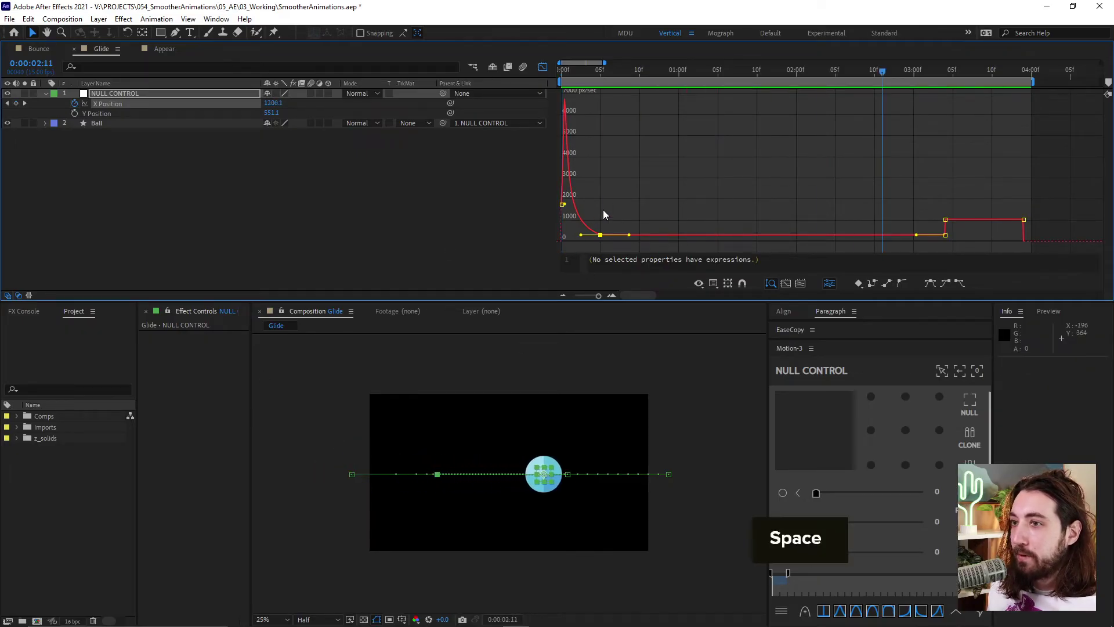
left_click_drag(629, 297, 644, 297)
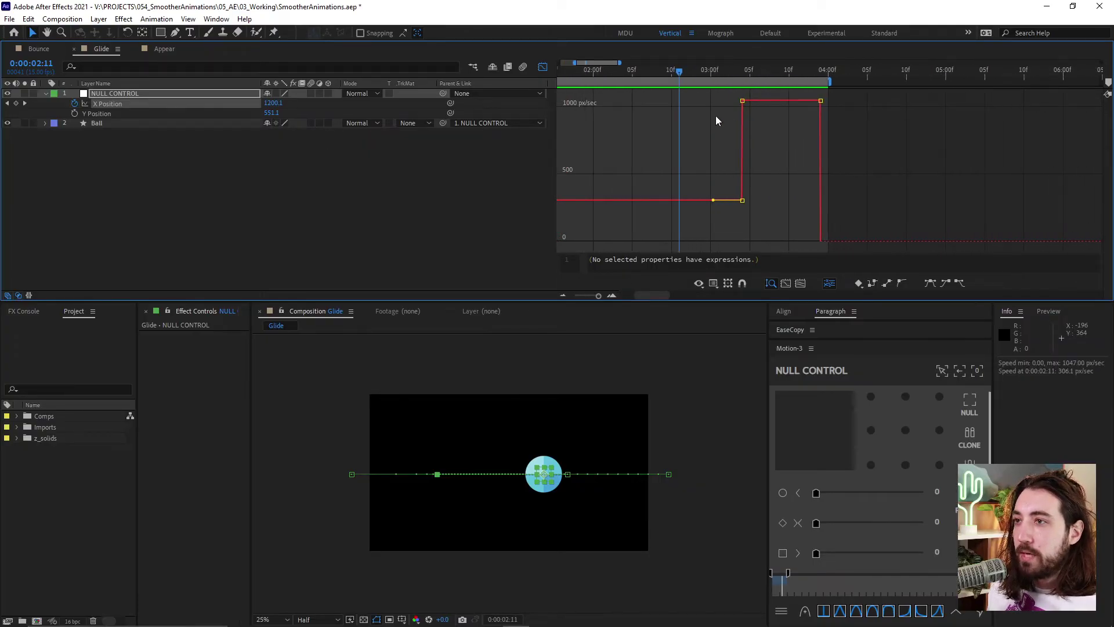
left_click_drag(673, 72, 718, 132)
mouse_move(722, 79)
left_mouse_down()
mouse_move(679, 78)
mouse_move(726, 79)
left_mouse_up()
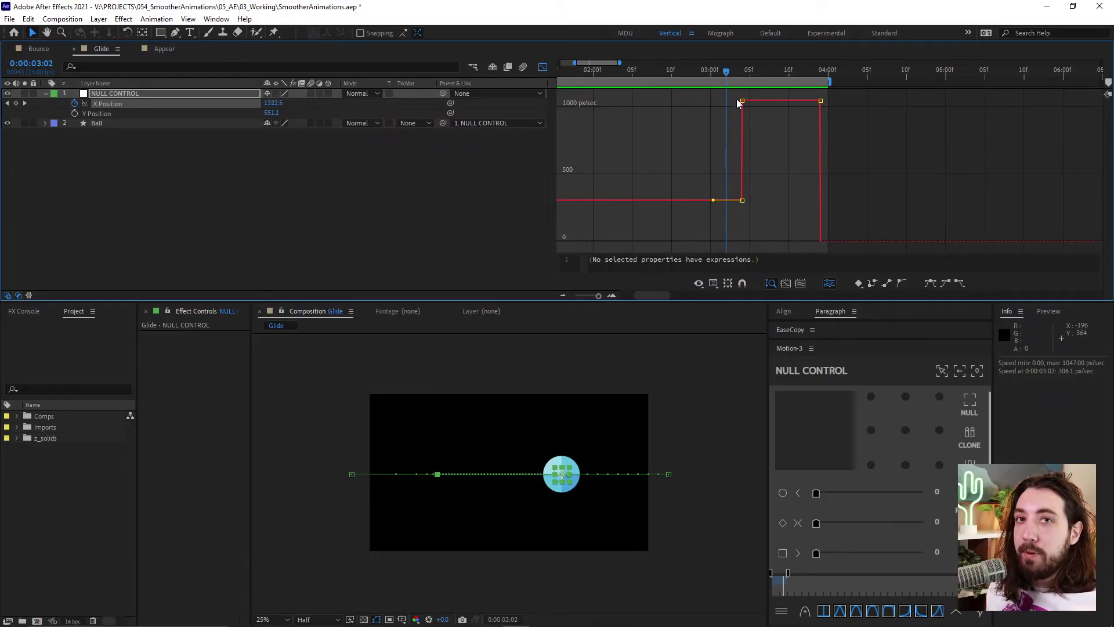
left_click_drag(712, 68, 956, 155)
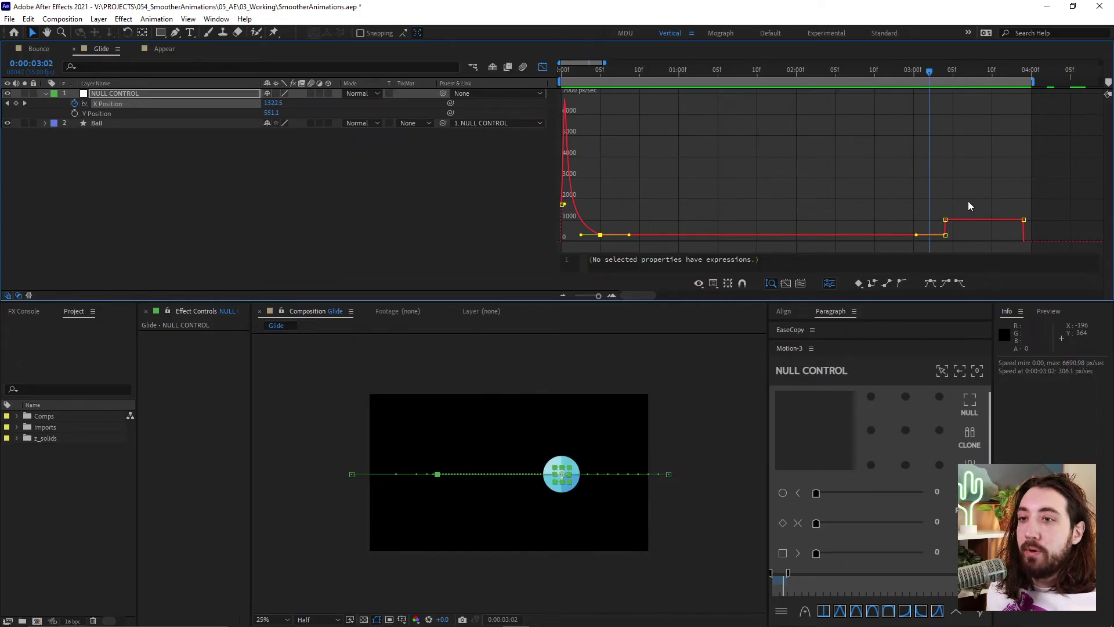
- Drag the 3:04 speed keyframe down so the ending swells to about 3500 px/sec, then preview
scroll(968, 201, "up", 5)
left_click(863, 115, "alt")
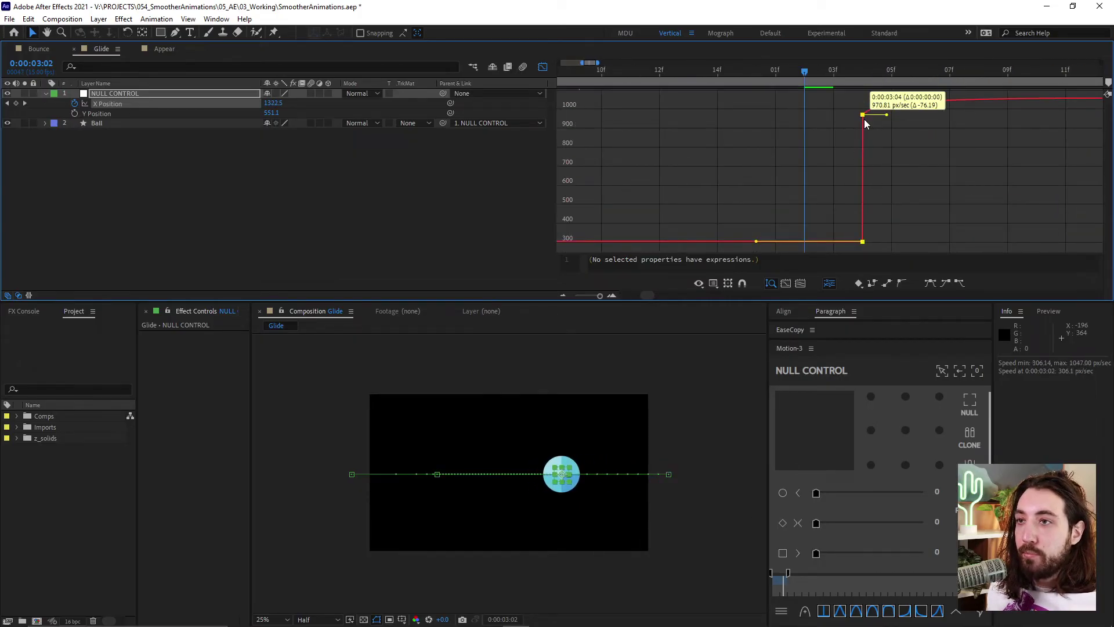
left_click_drag(865, 120, 1024, 241)
scroll(883, 220, "down", 3)
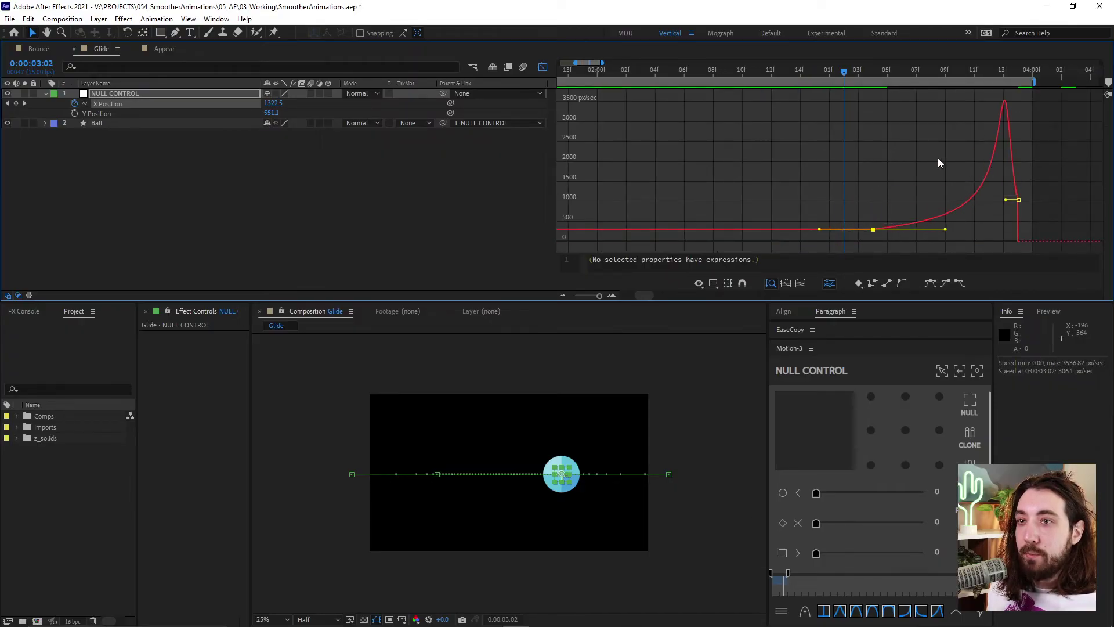
scroll(776, 174, "down", 3)
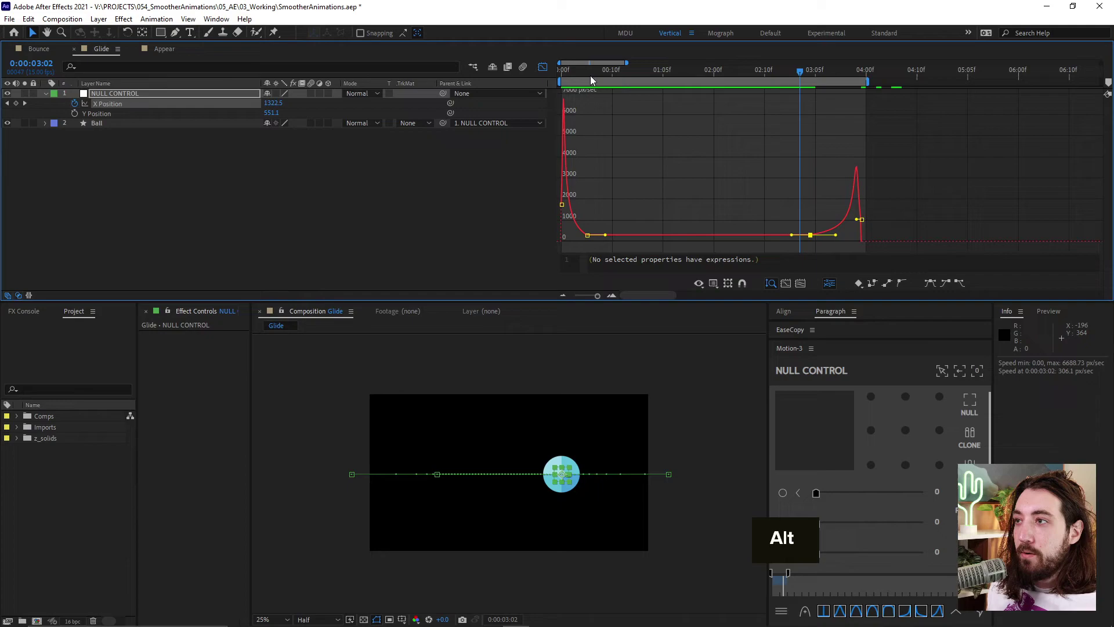
left_click_drag(587, 73, 461, 85)
key("space")
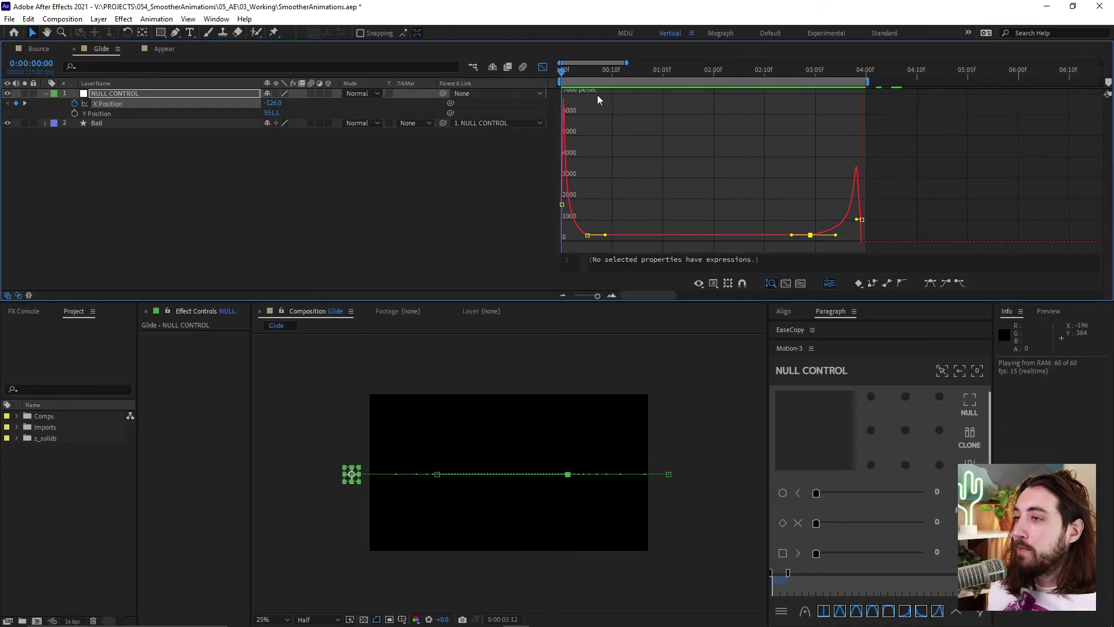
- Switch to the Appear composition, return to the layer timeline view, and preview it
left_click(164, 51)
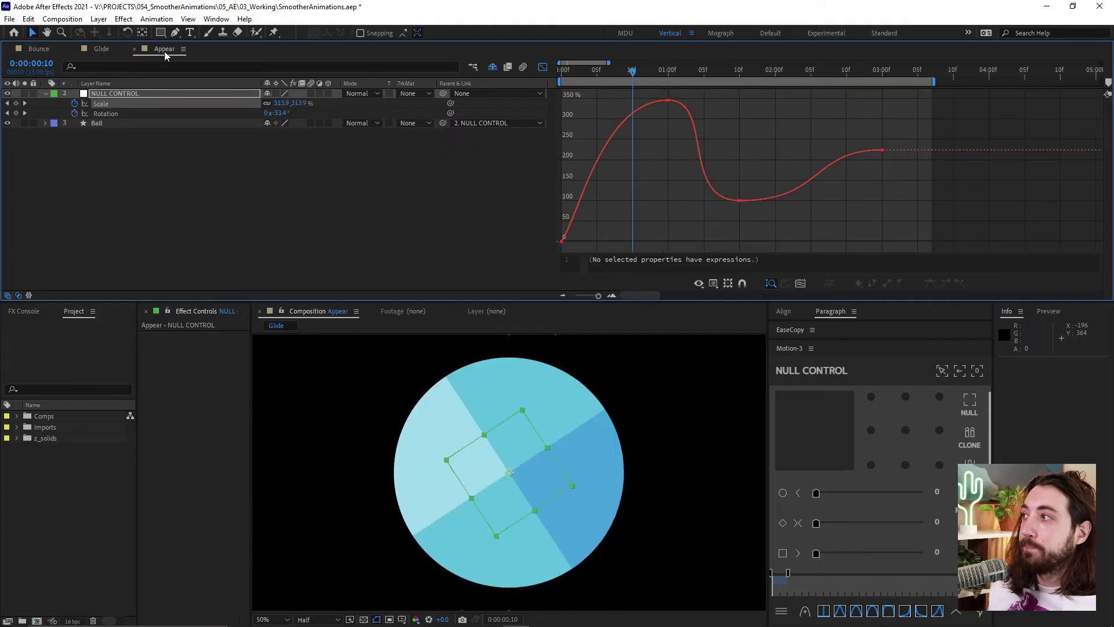
left_click(543, 66)
key("space")
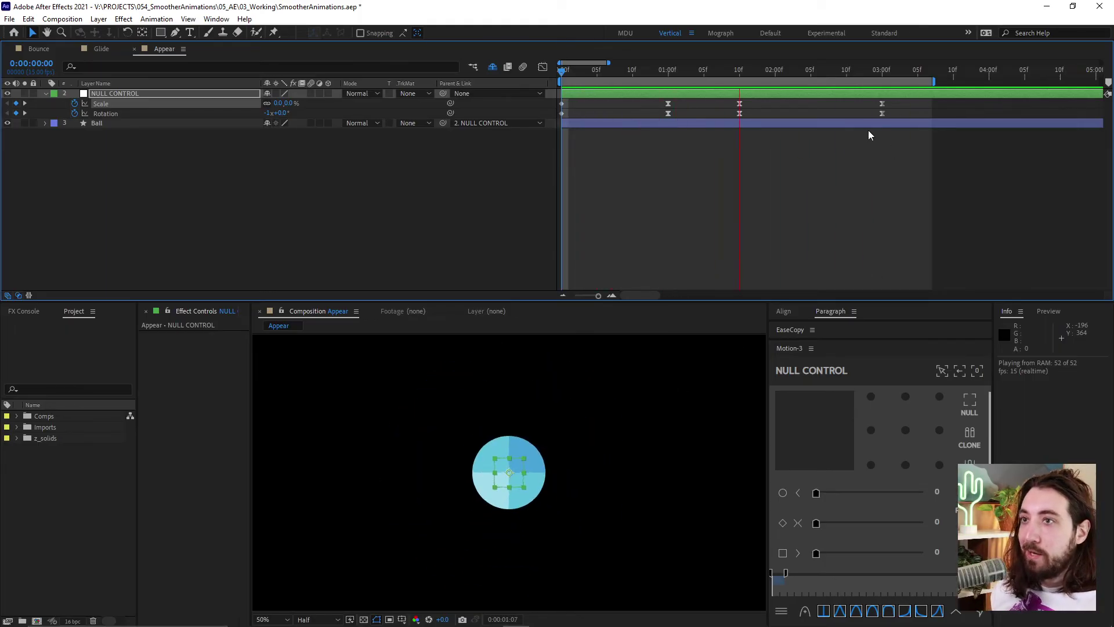
- Make all of the Appear ball's Scale and Rotation keyframes linear
left_click_drag(894, 101, 632, 123)
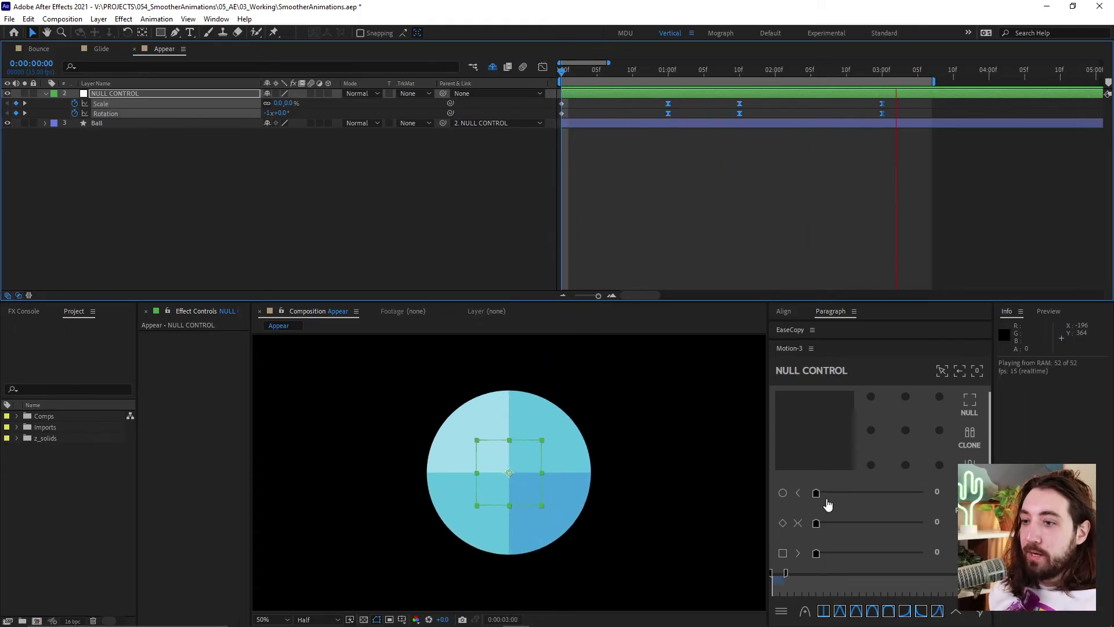
left_click(783, 524)
left_click(648, 182)
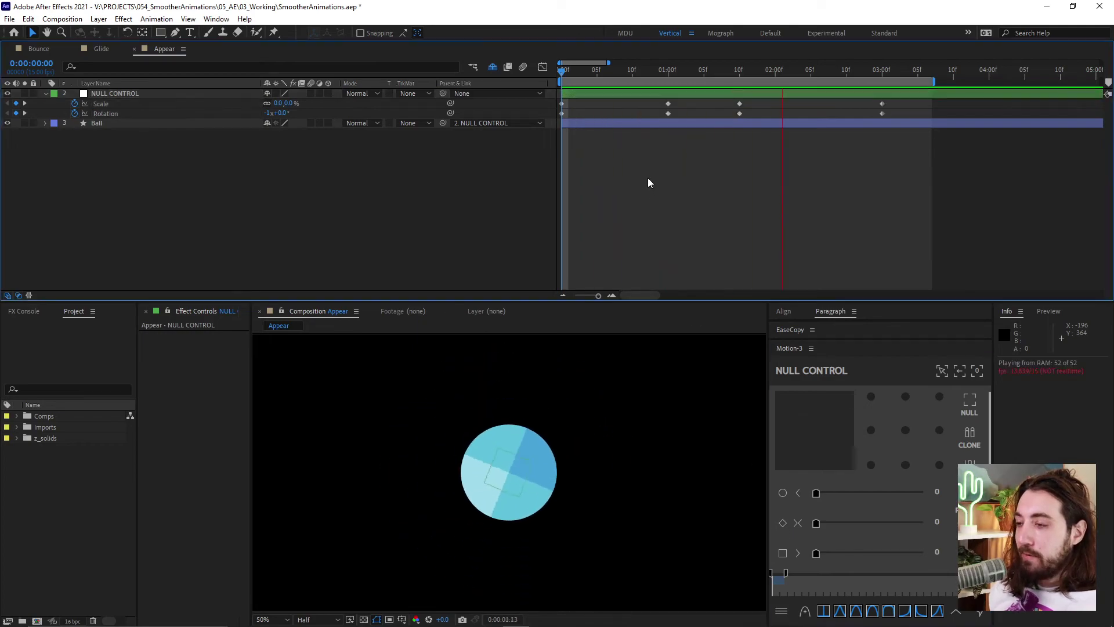
- Scrub and play the linear Appear animation, stopping at 0:00:02:09
key("space")
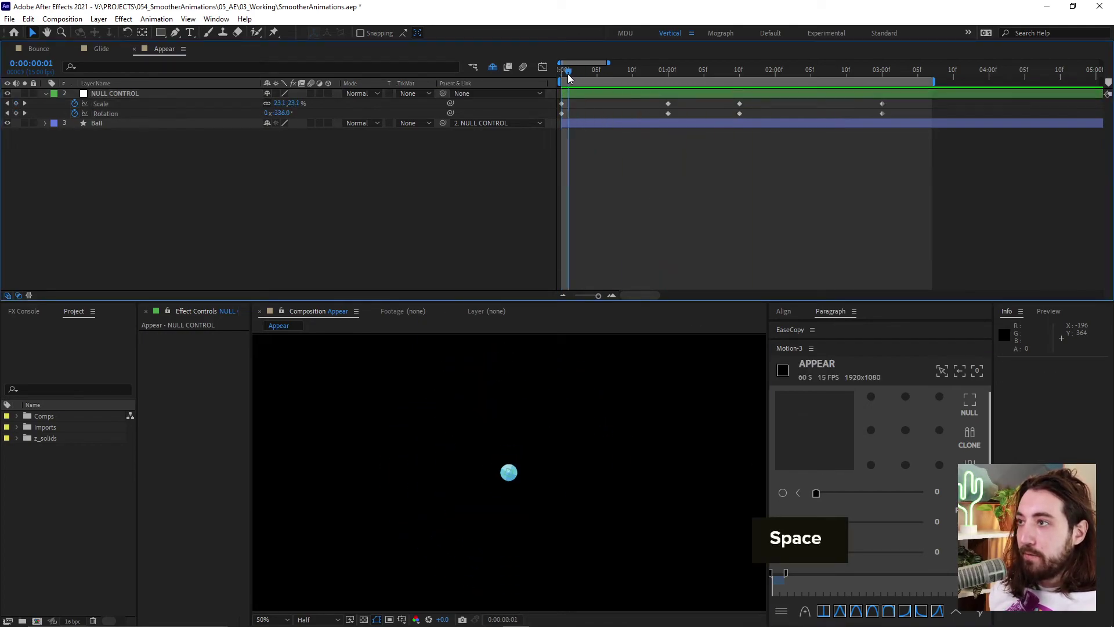
left_click_drag(568, 74, 747, 81)
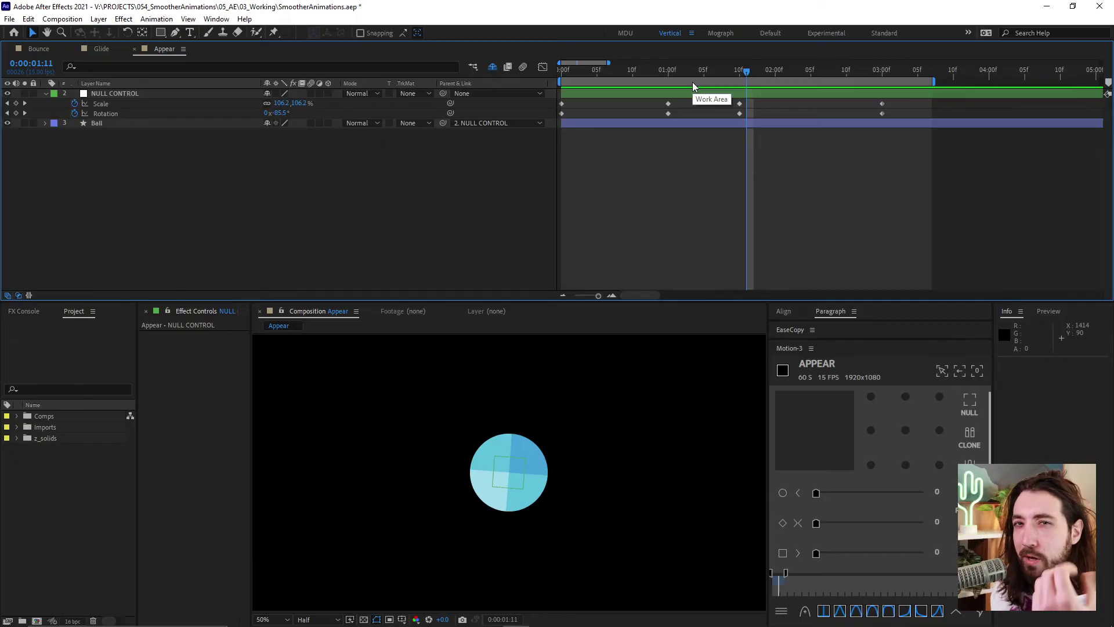
left_click_drag(676, 69, 874, 103)
key("space")
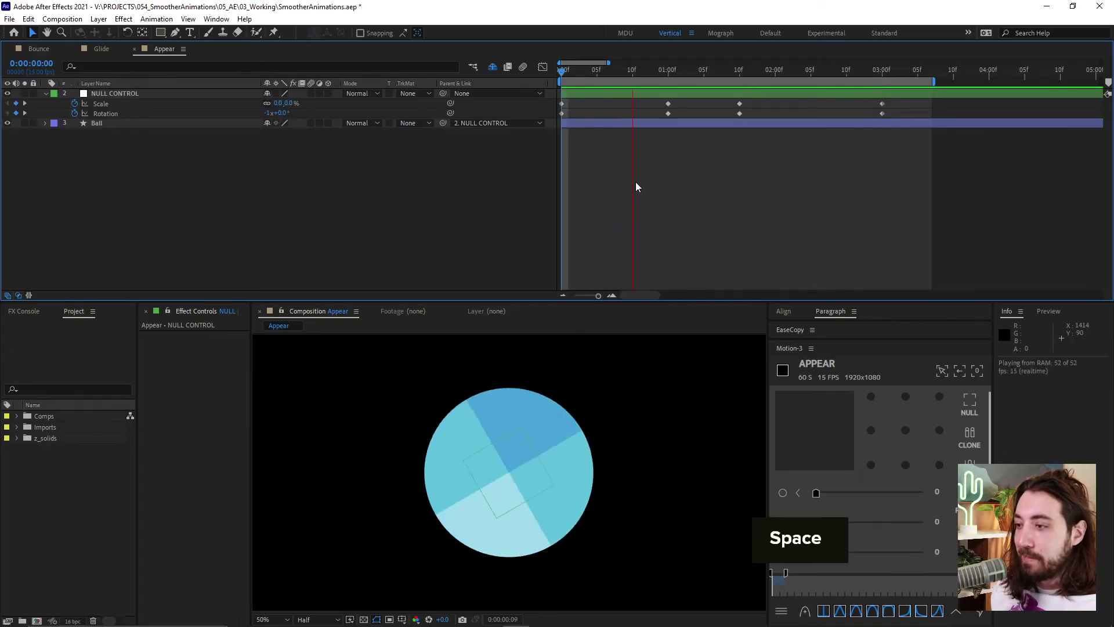
left_click(840, 71)
- Apply Easy Ease (F9) to the three Scale keyframes on the Scale value graph
left_click_drag(667, 103, 921, 98)
left_click(543, 66)
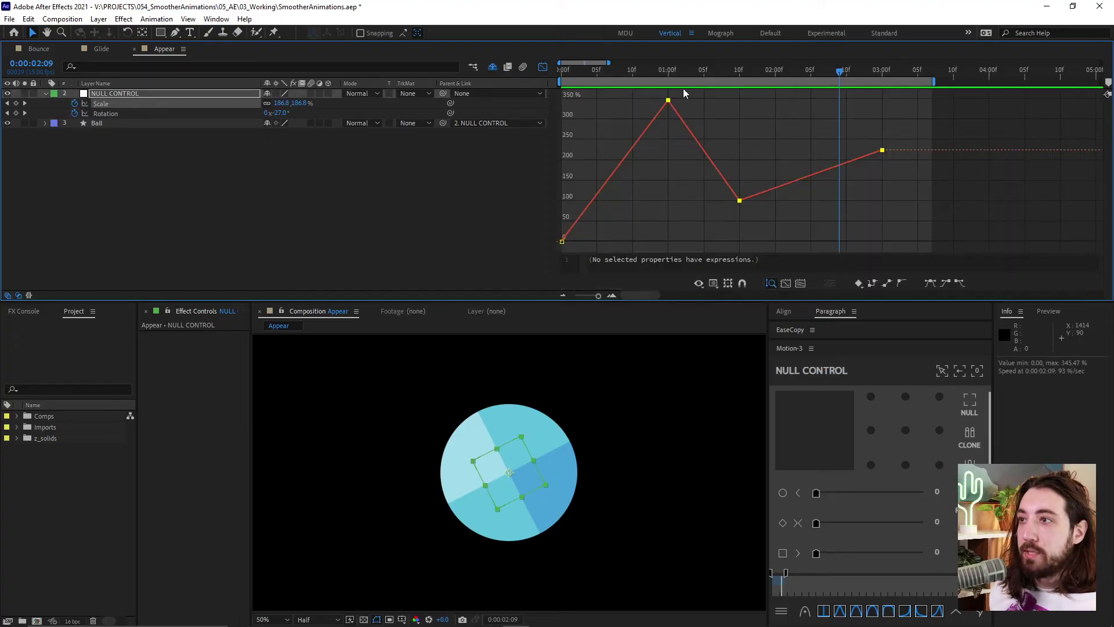
left_click_drag(683, 71, 907, 219)
left_click(713, 284)
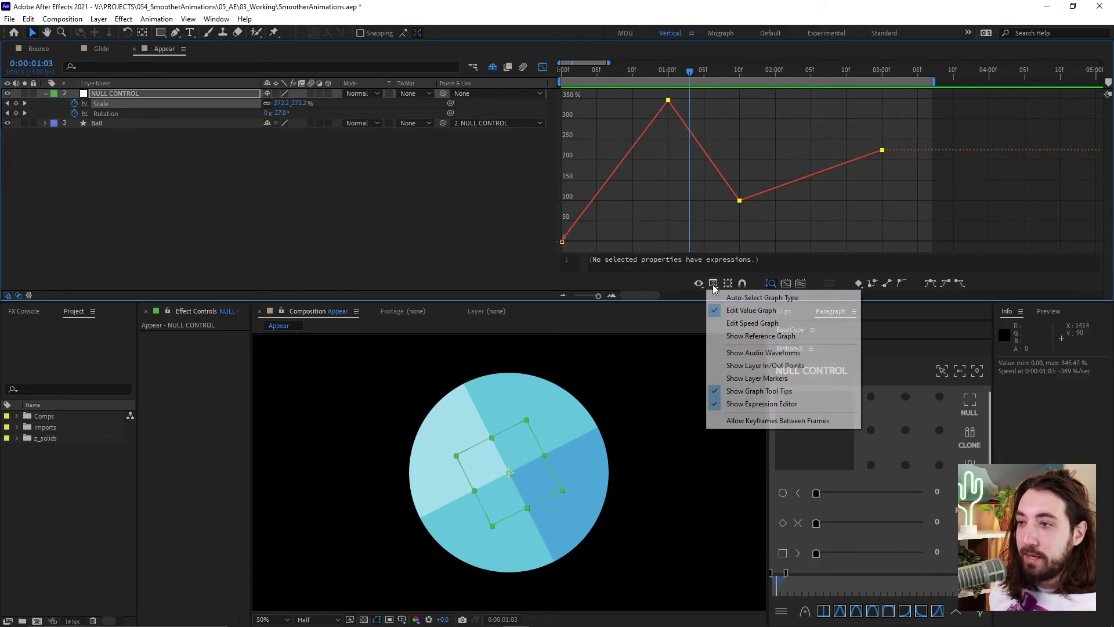
left_click(651, 101)
mouse_move(652, 101)
left_mouse_down()
mouse_move(900, 211)
mouse_move(650, 94)
left_mouse_up()
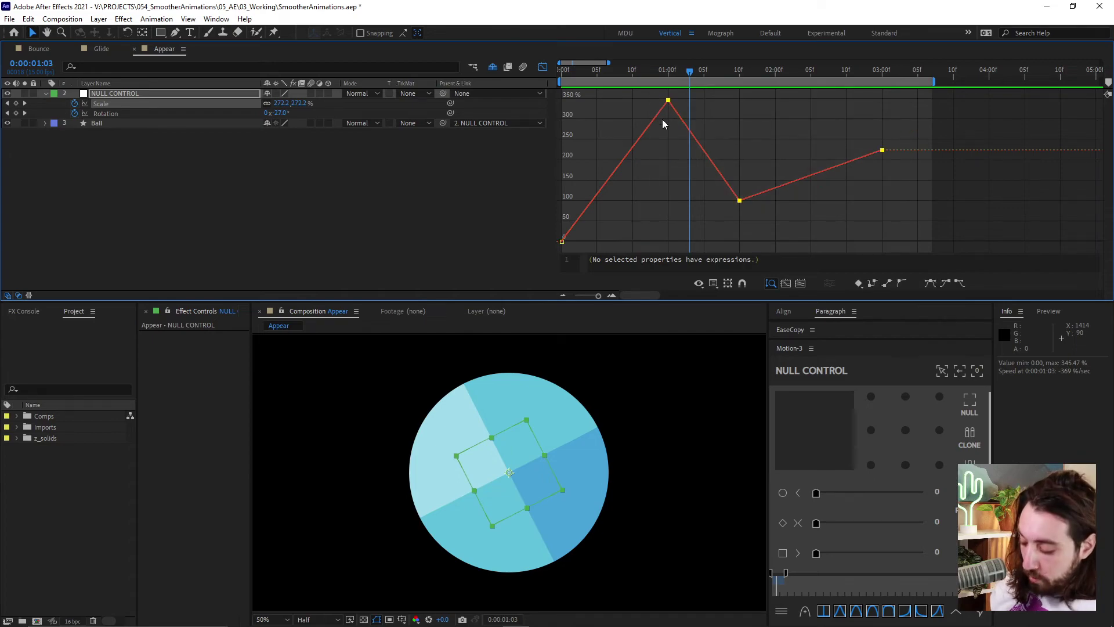
key("F9")
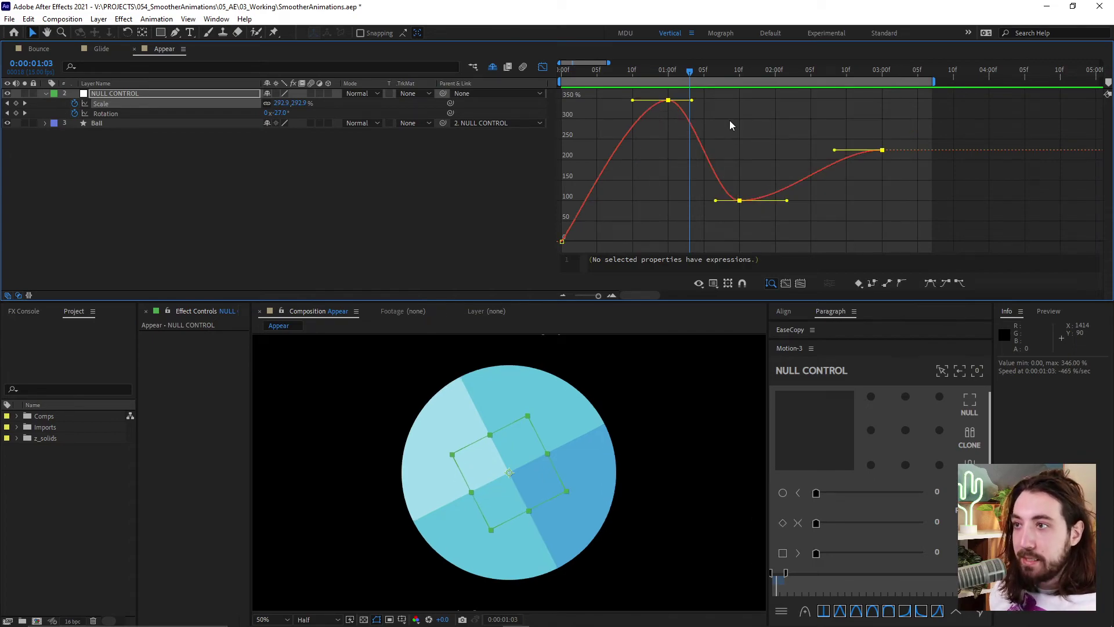
left_click(676, 117)
- Drag the Bezier handles outward on the 345% peak, trough and 210% end Scale keyframes
left_click(668, 101)
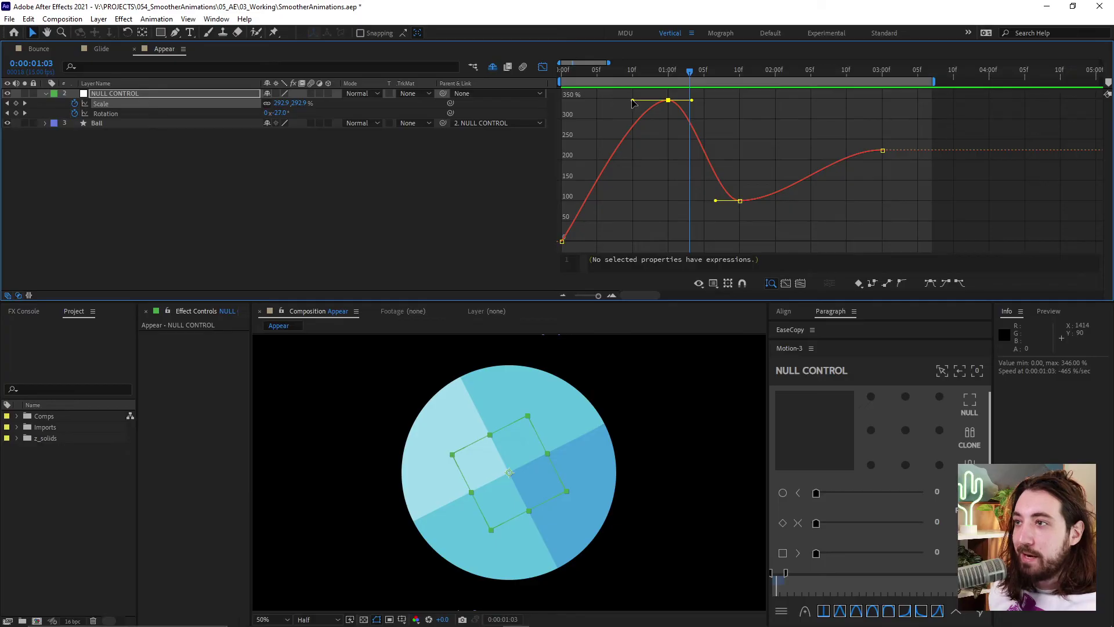
left_click_drag(632, 100, 617, 99)
left_click_drag(692, 101, 708, 100)
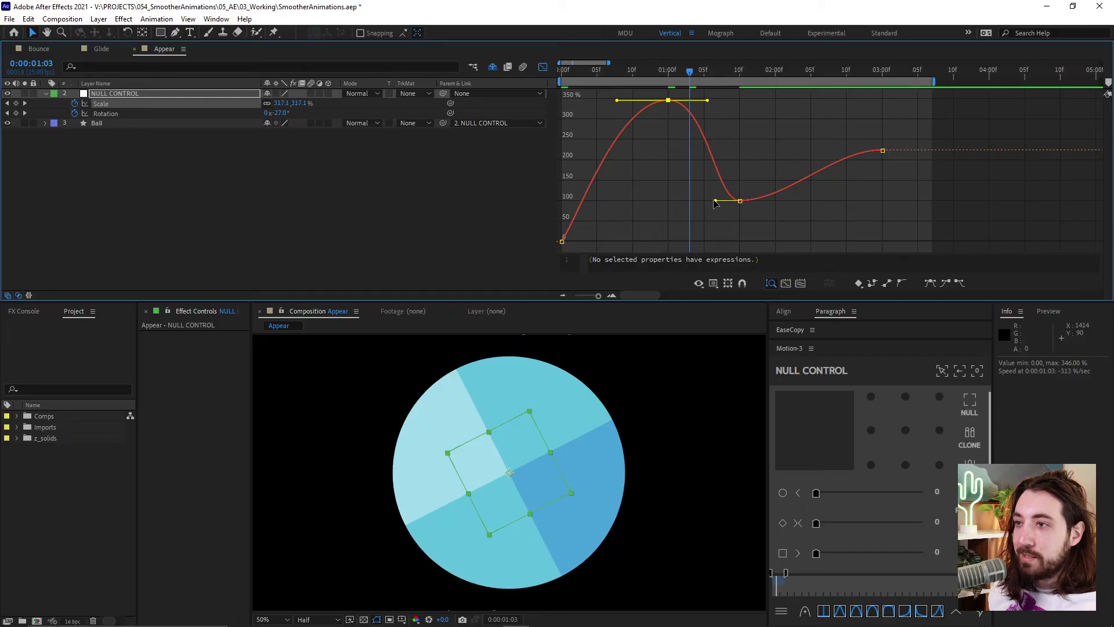
left_click_drag(715, 201, 691, 200)
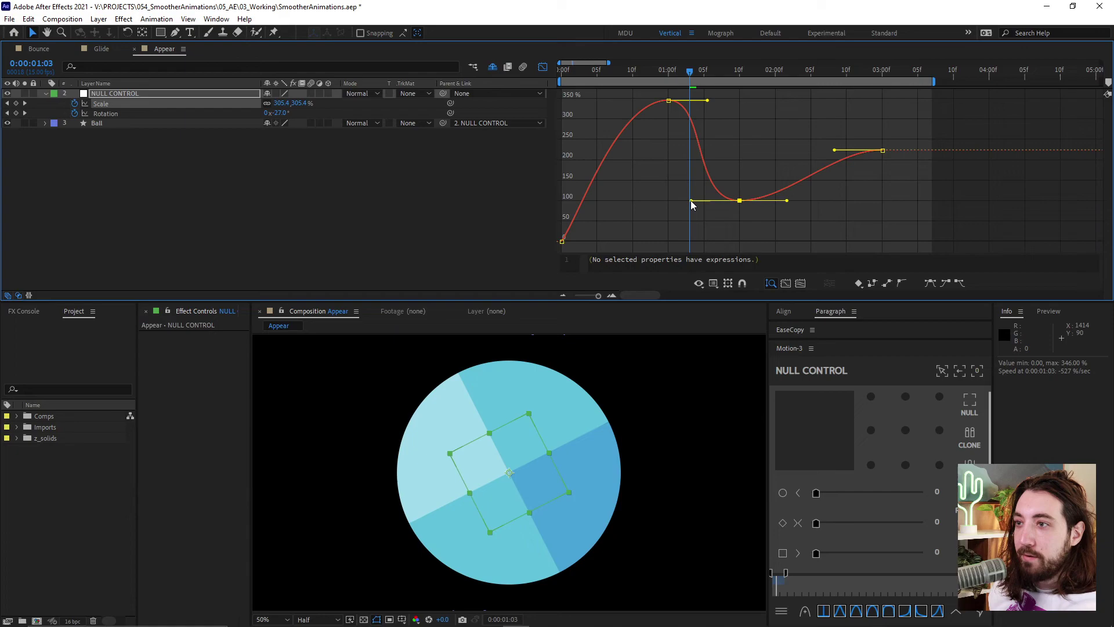
left_click_drag(787, 200, 802, 201)
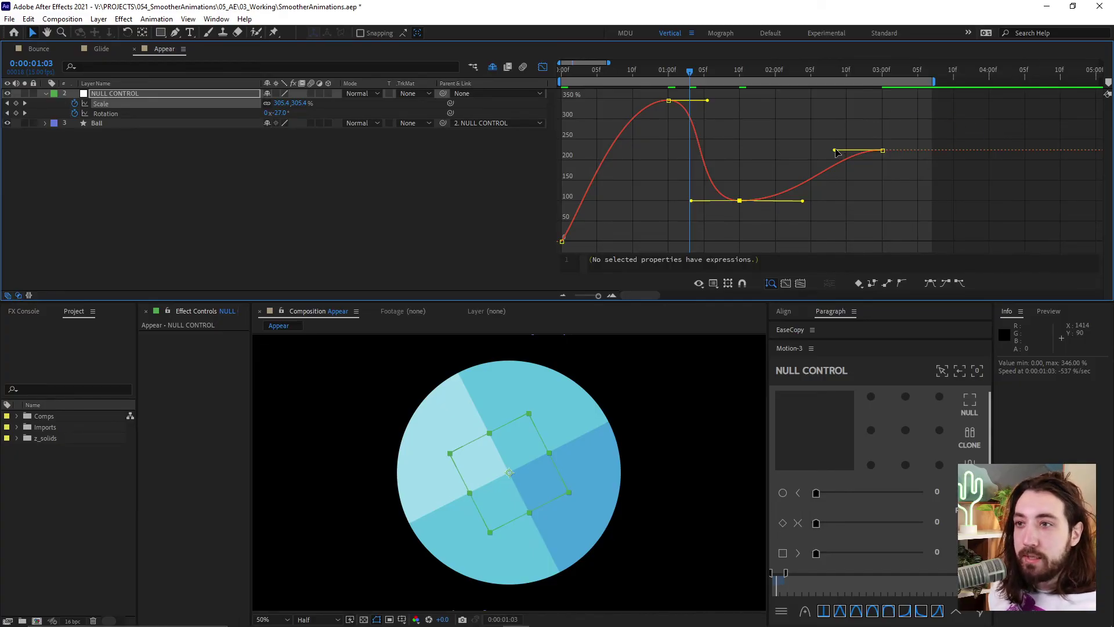
left_click_drag(835, 150, 804, 150)
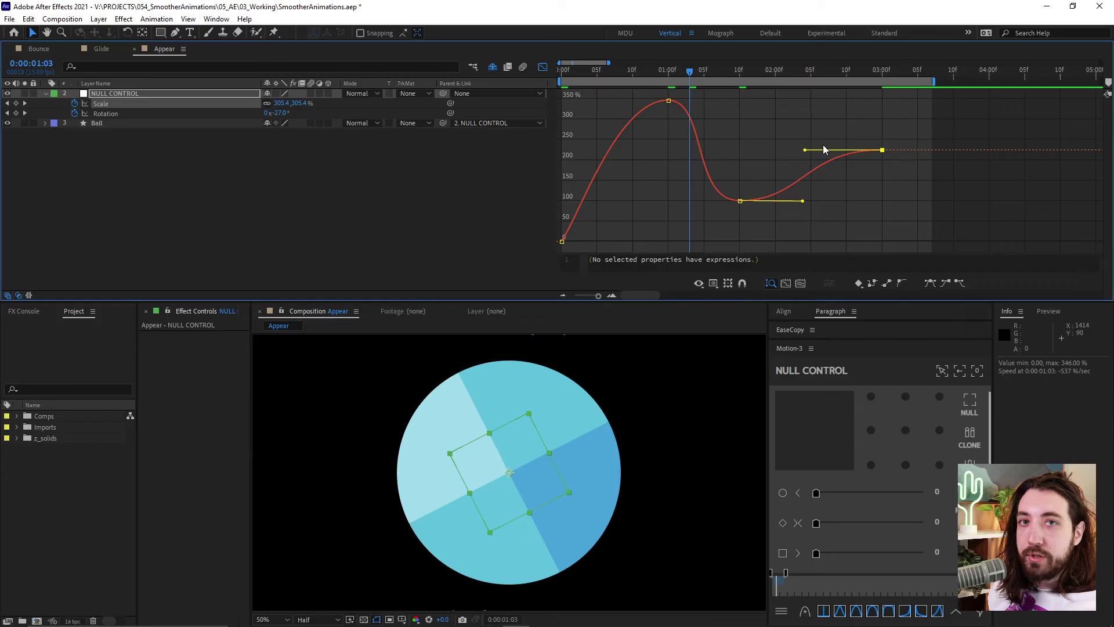
left_click_drag(805, 150, 799, 150)
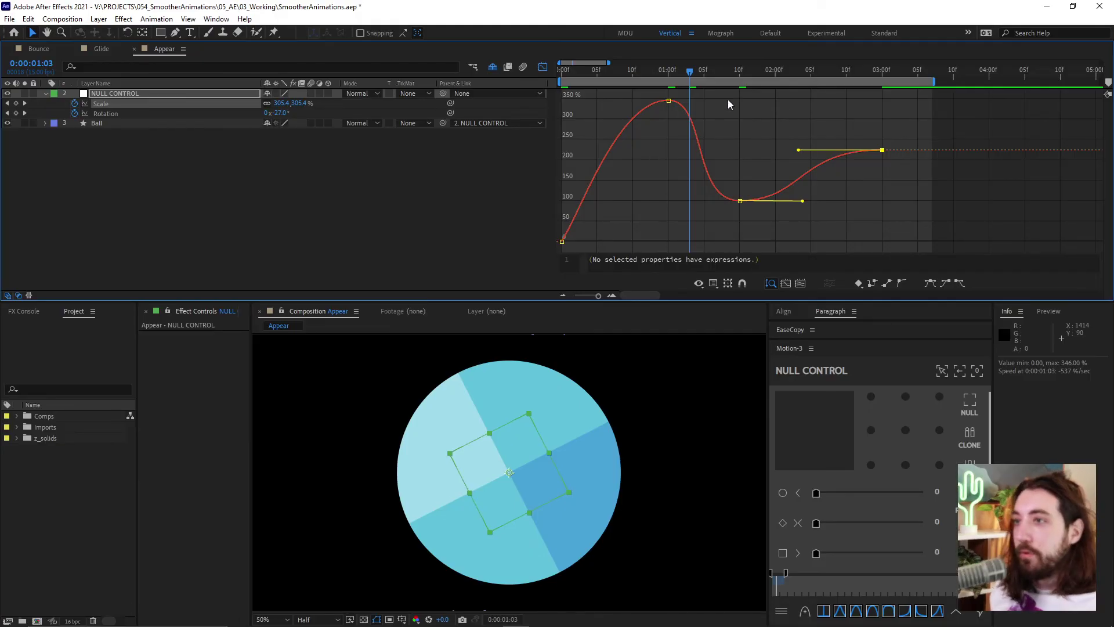
left_click(668, 101)
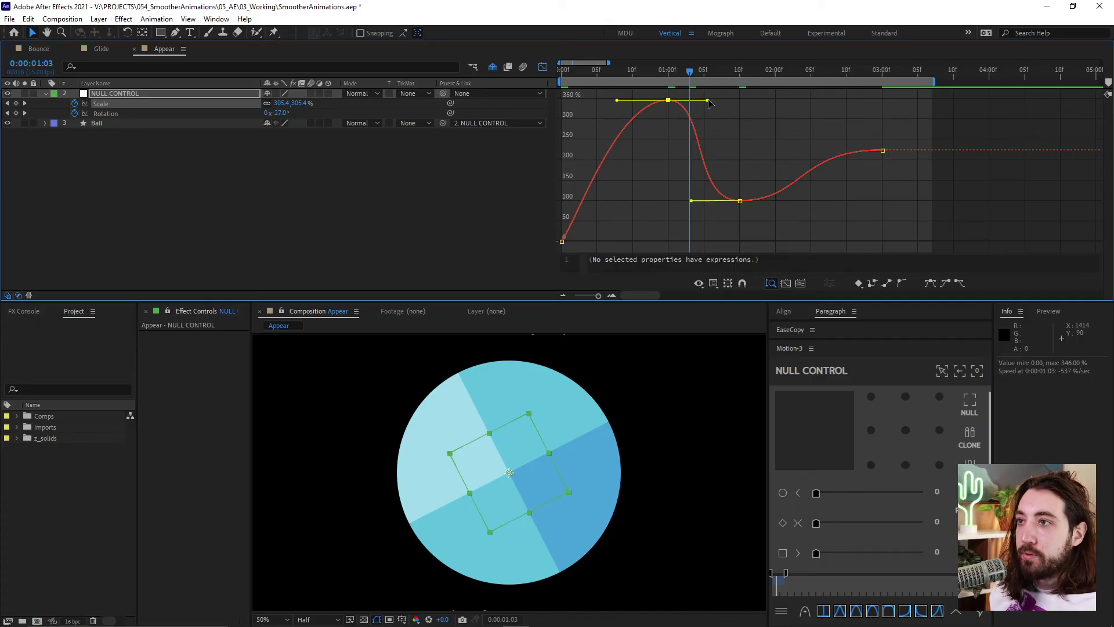
left_click_drag(708, 101, 713, 100)
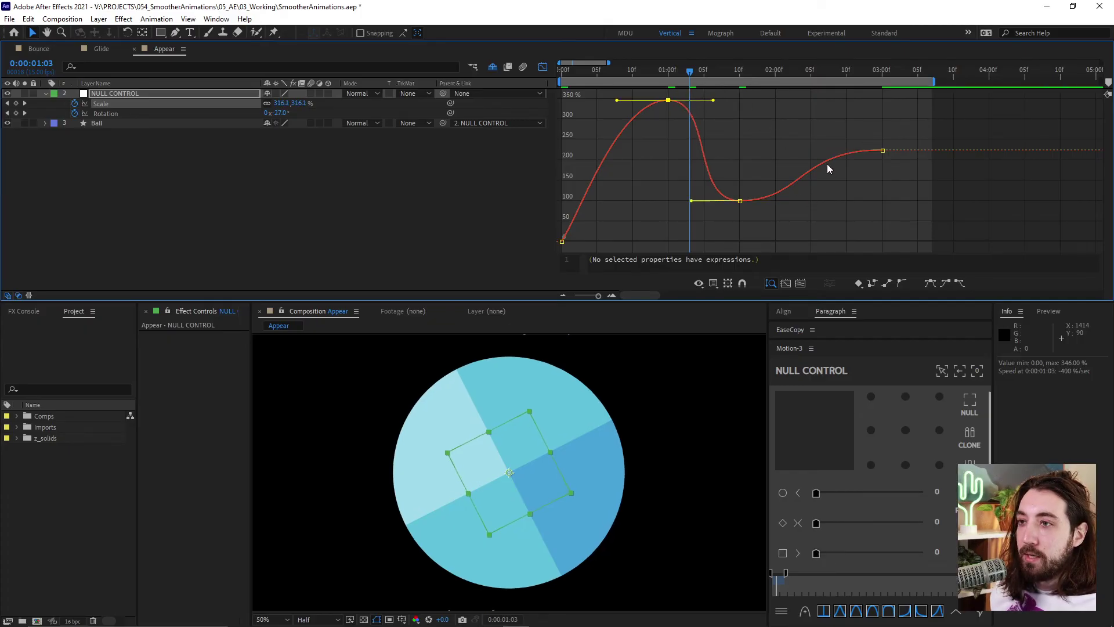
- Preview the eased Appear animation from the start, then return to an early frame
left_click_drag(685, 67, 558, 75)
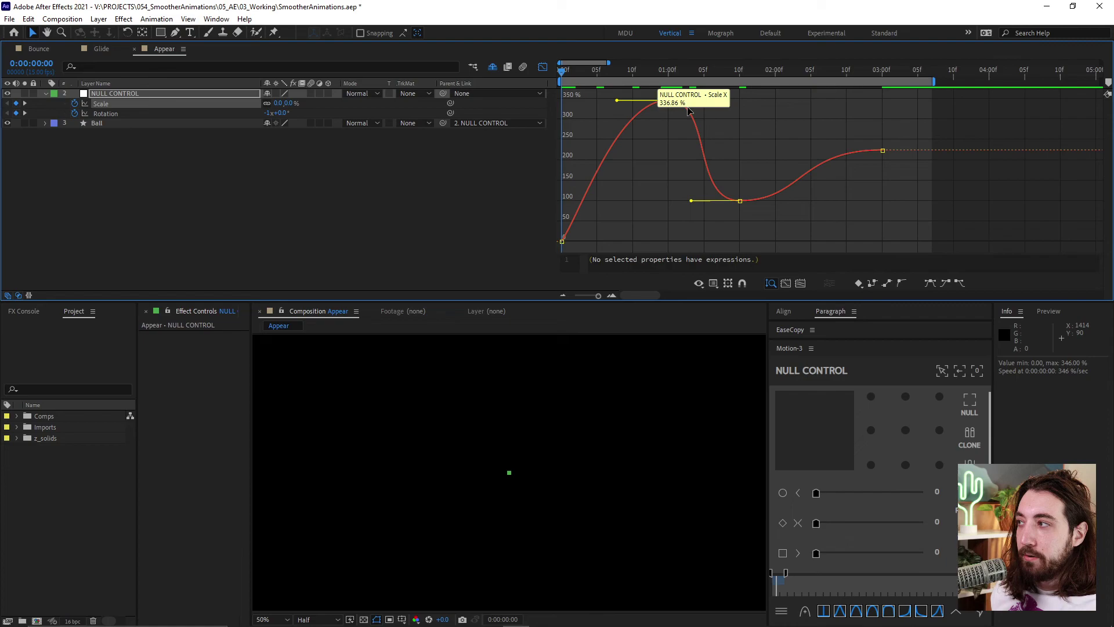
key("space")
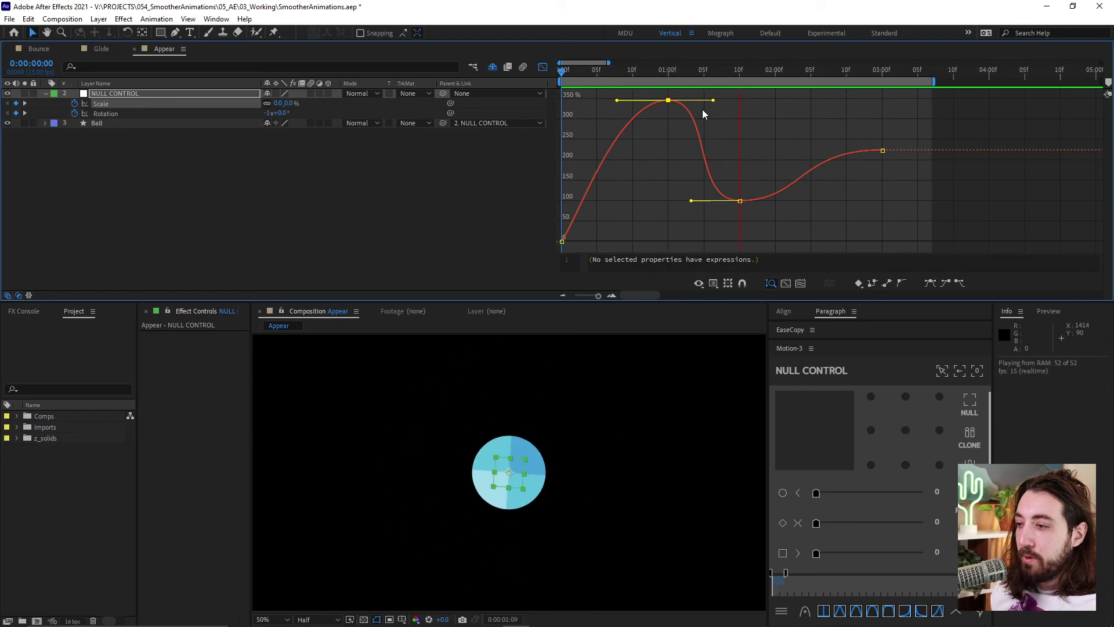
key("space")
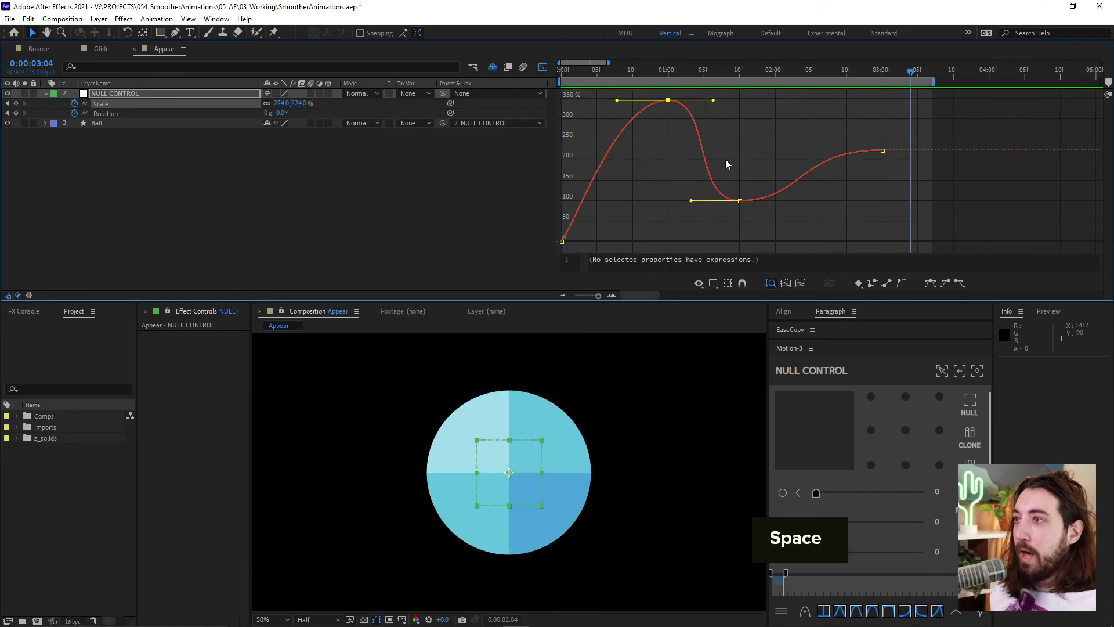
left_click_drag(657, 75, 611, 72)
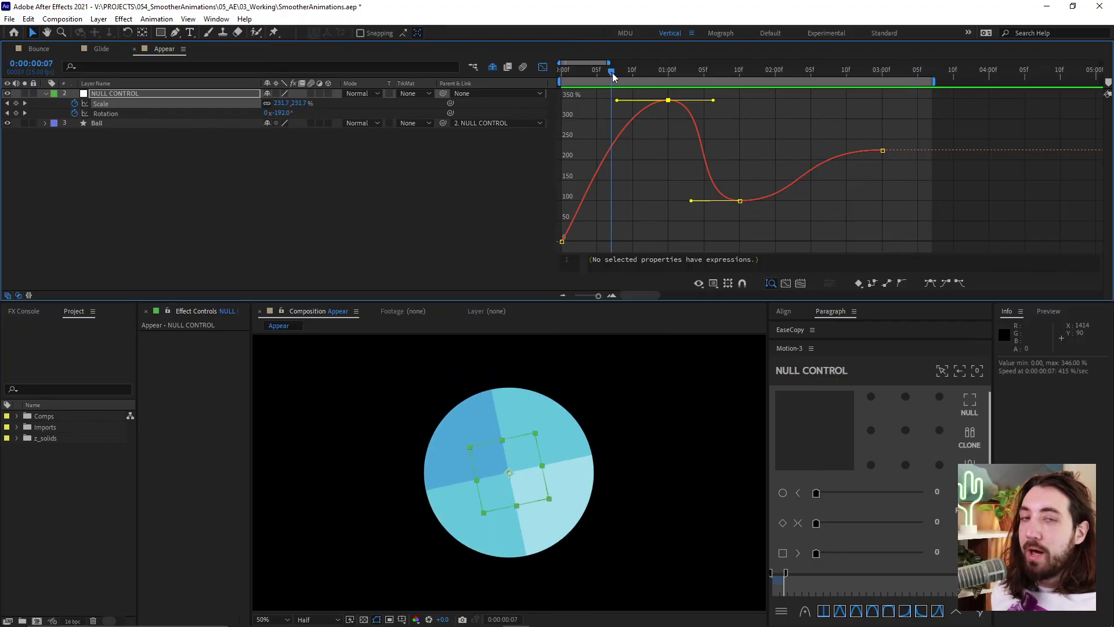
- Inspect the Rotation value curve to confirm it is still linear, then return to the keyframe timeline
left_click(542, 67)
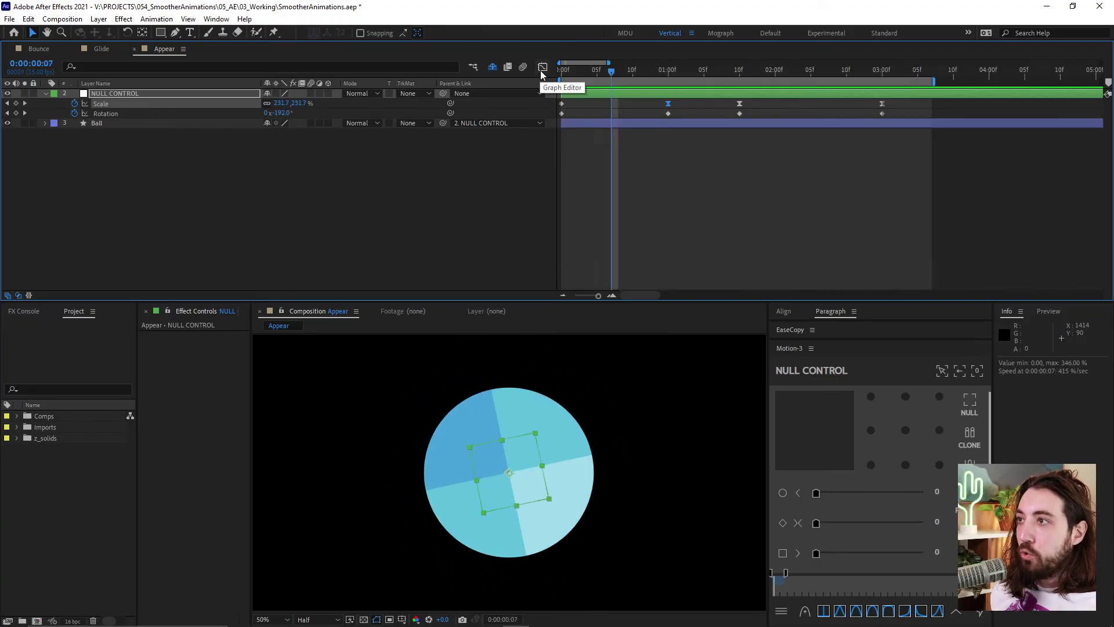
left_click(154, 114)
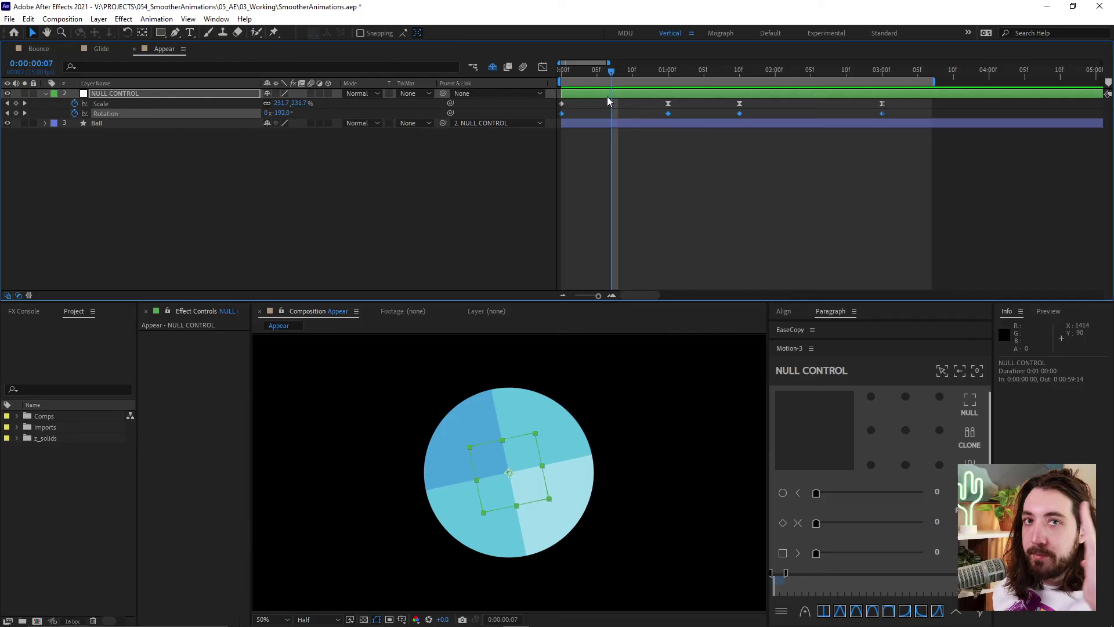
left_click_drag(645, 106, 673, 97)
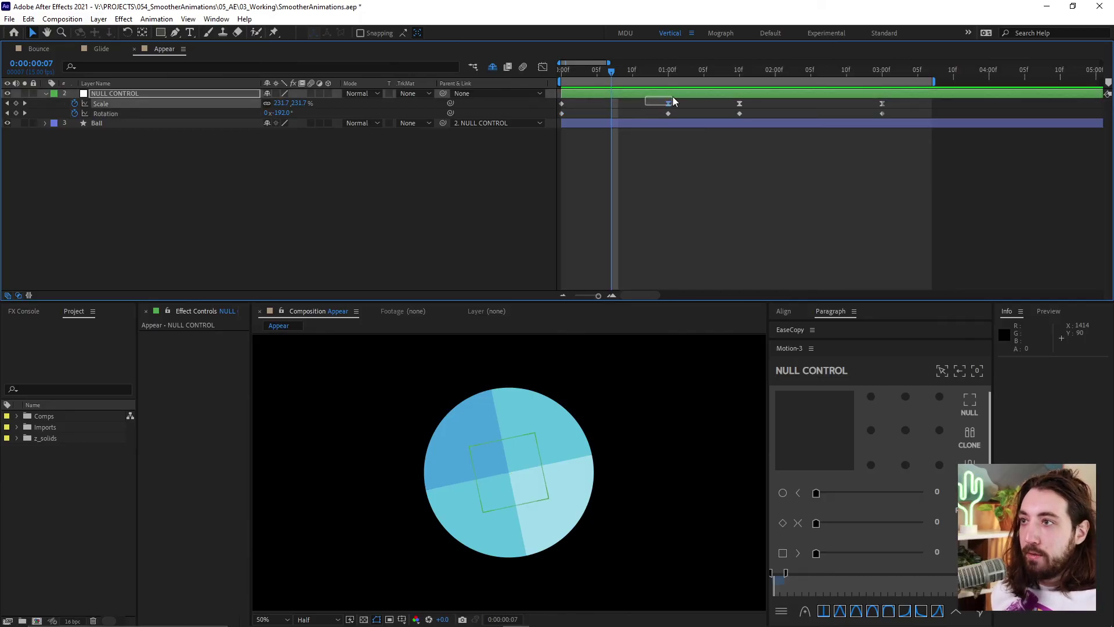
left_click(727, 102)
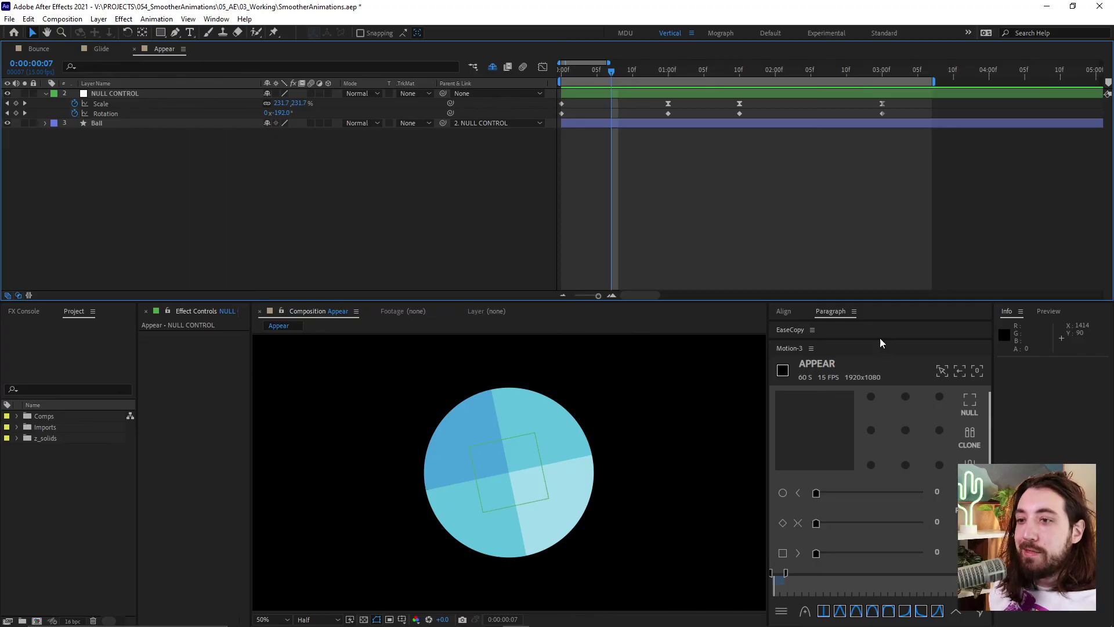
left_click_drag(655, 121, 746, 109)
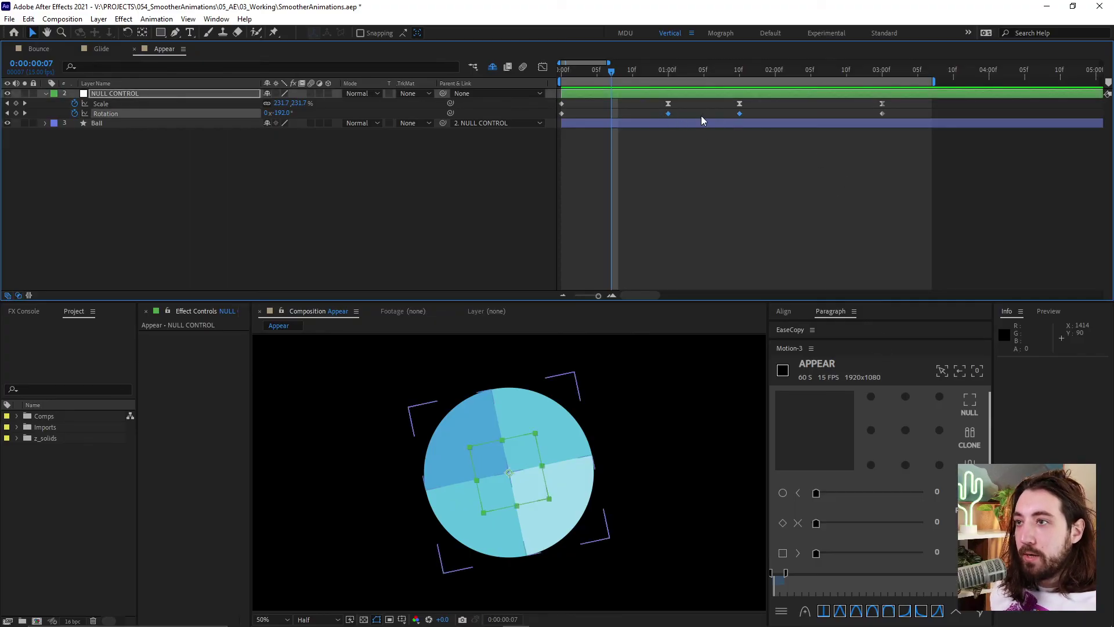
key("shift+F3")
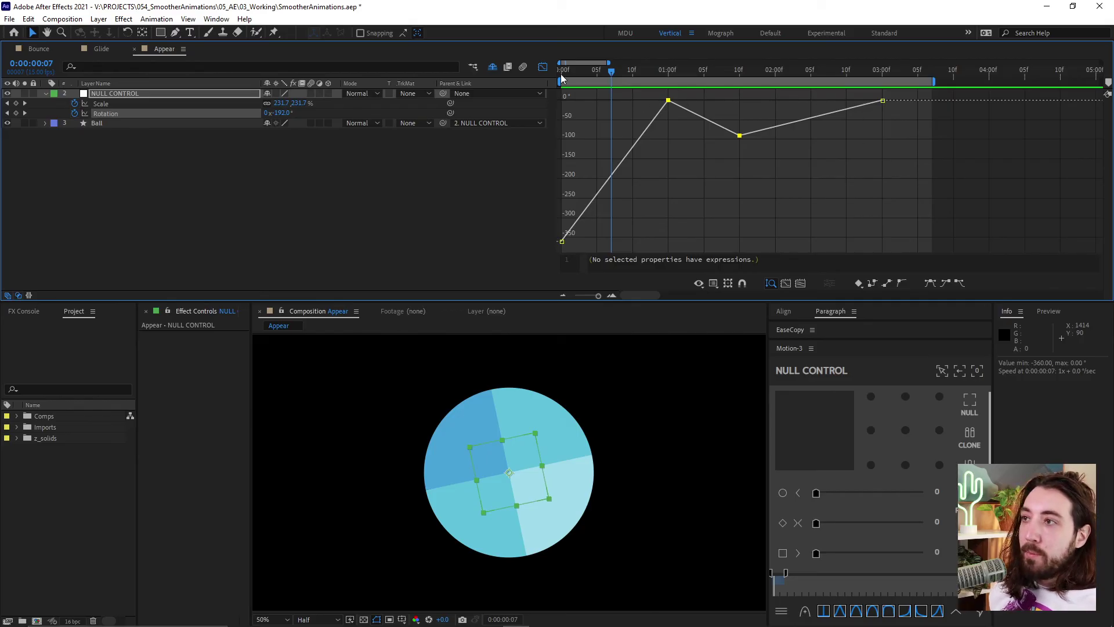
left_click(545, 67)
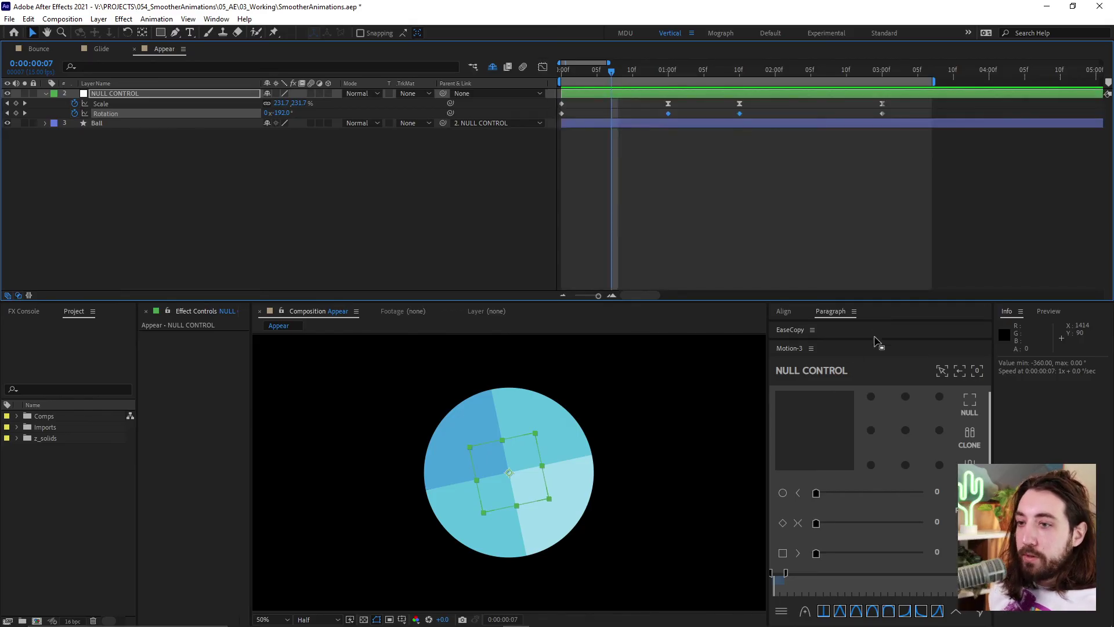
- Use EaseCopy to copy the Scale keyframes' easing and paste it onto the three Rotation keyframes
left_click_drag(876, 339, 882, 416)
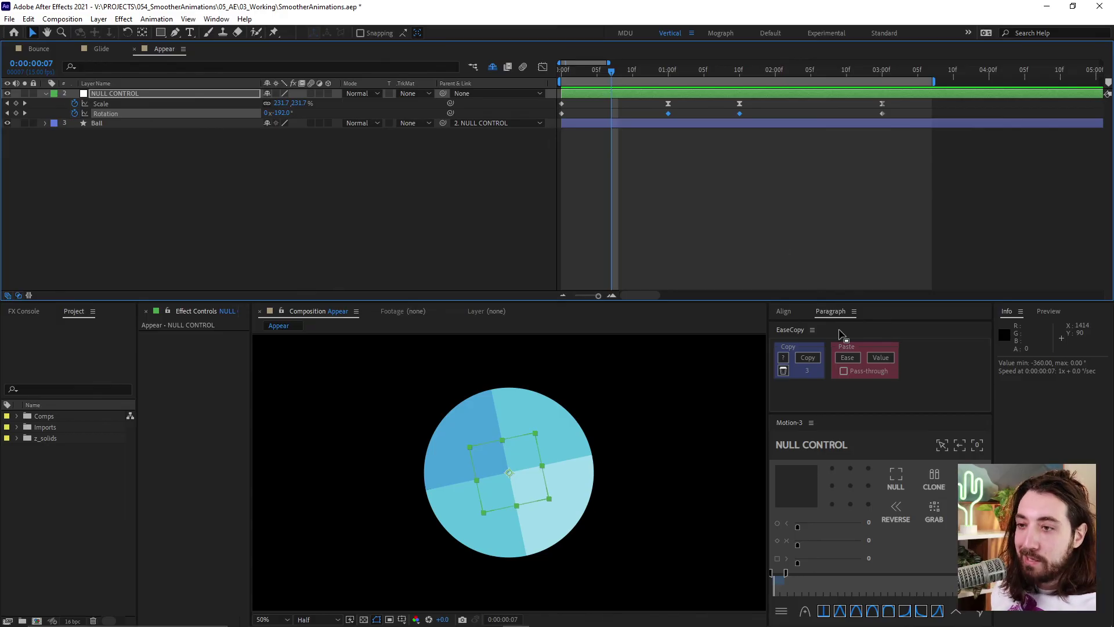
left_click_drag(871, 322, 892, 356)
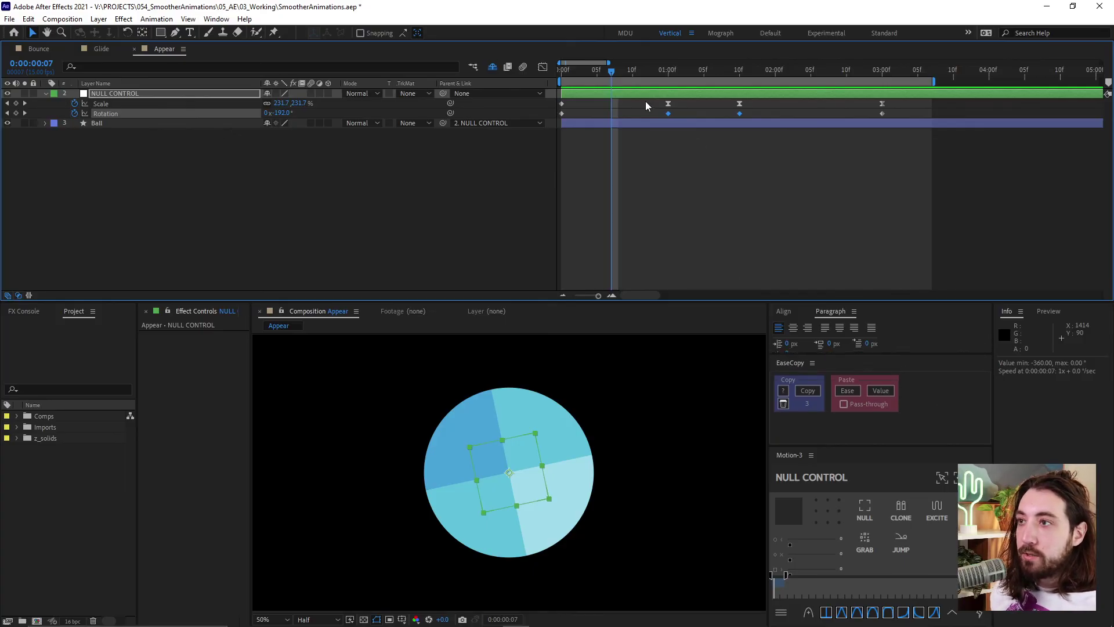
left_click_drag(630, 103, 897, 103)
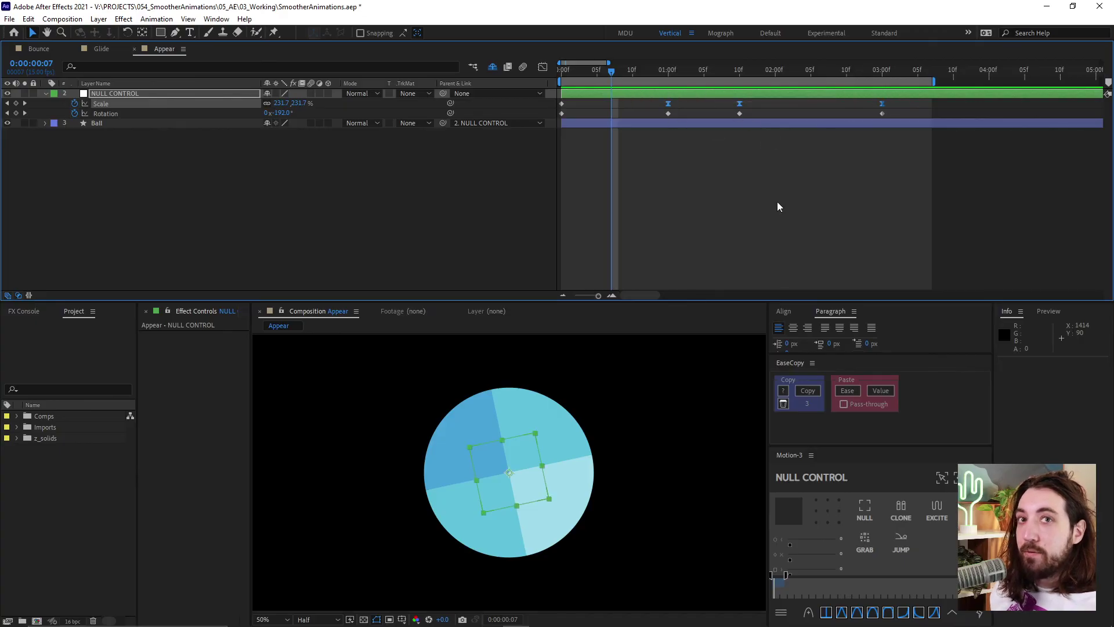
left_click(808, 391)
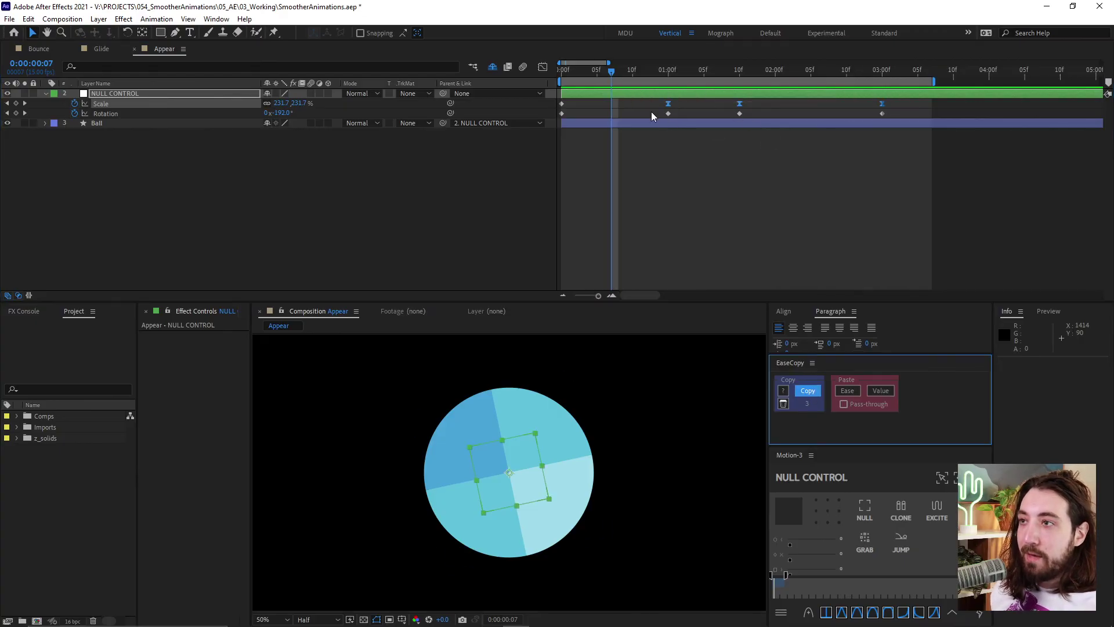
left_click_drag(651, 112, 922, 124)
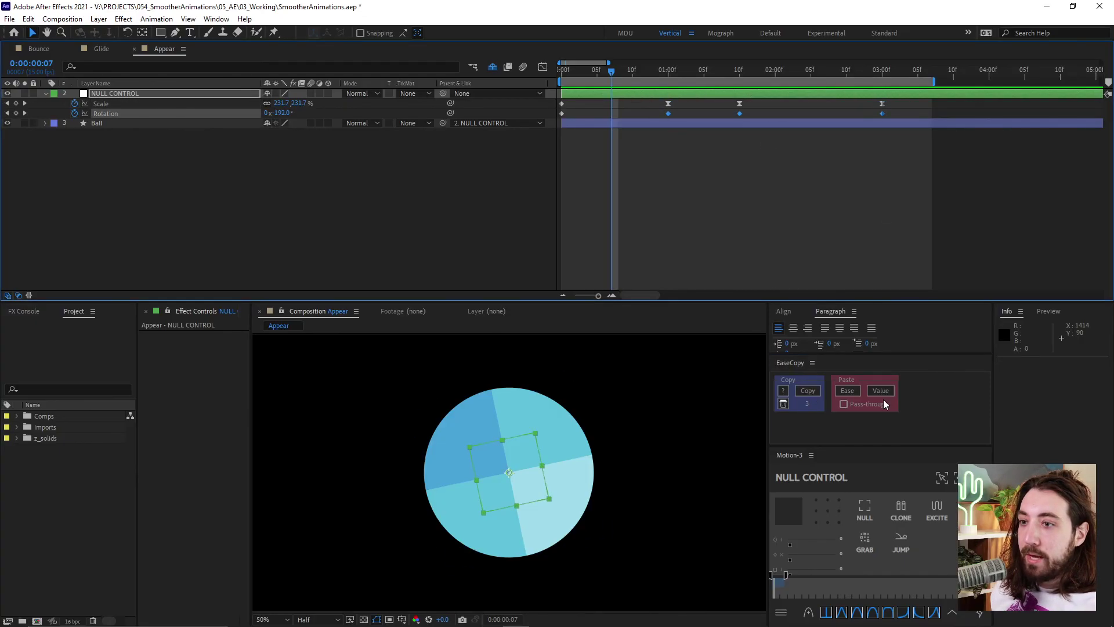
left_click(851, 393)
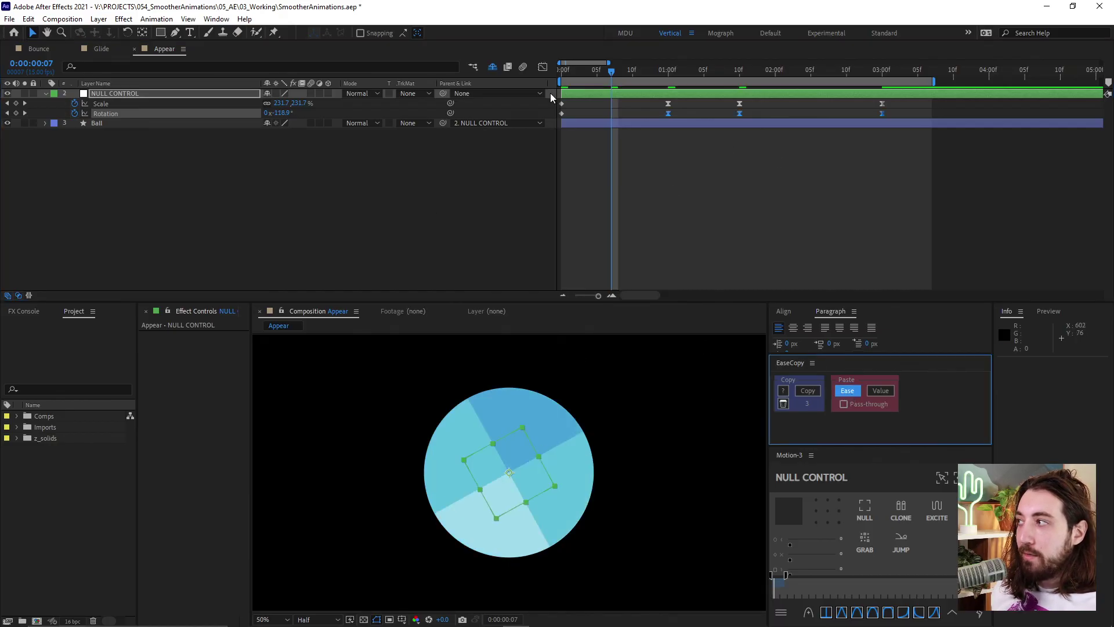
left_click(542, 68)
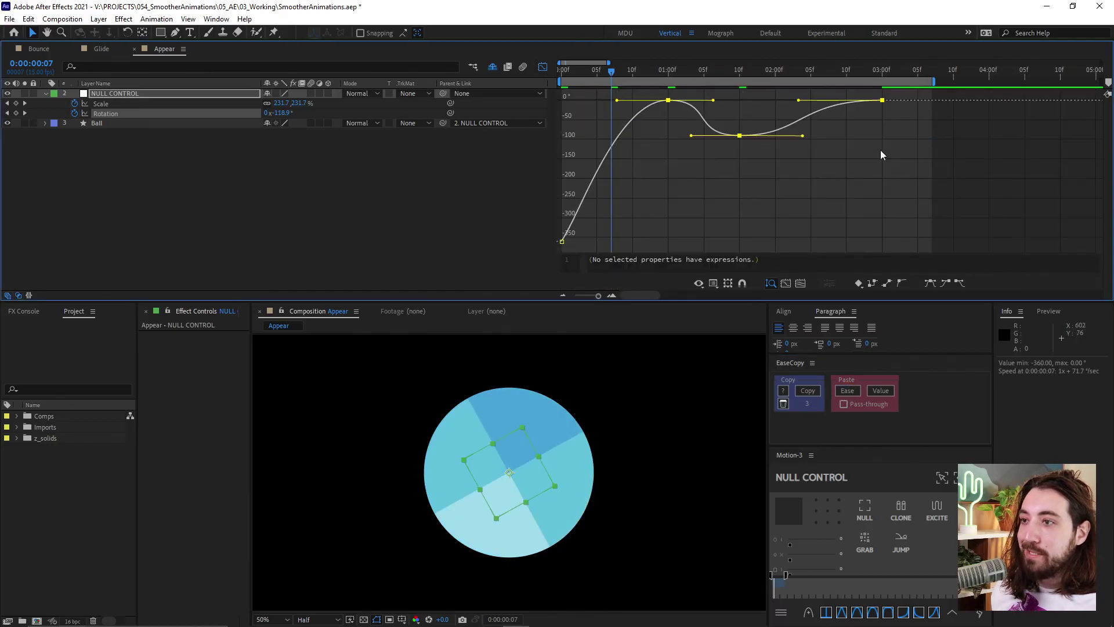
- Play the Appear animation from the start with its shared Scale and Rotation easing
key("space")
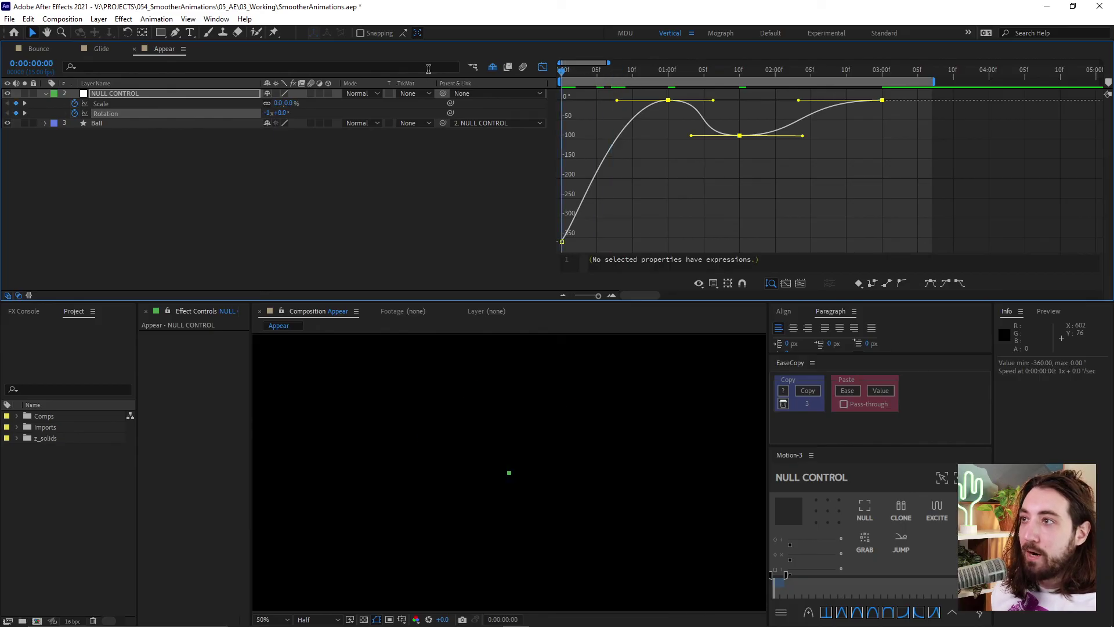